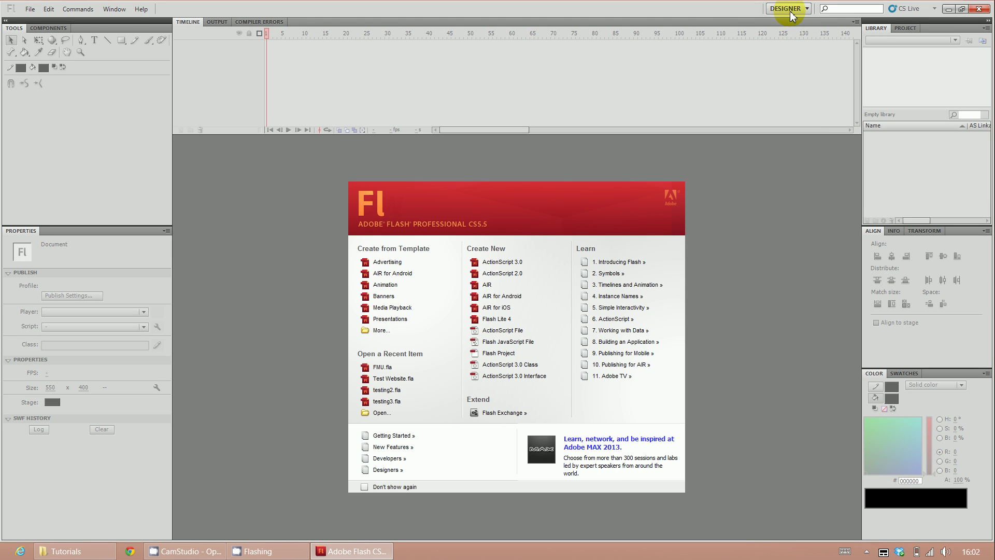
Switch the workspace layout to Essentials and return it to Designer
{"action": "left_click", "coordinate": [792, 16]}
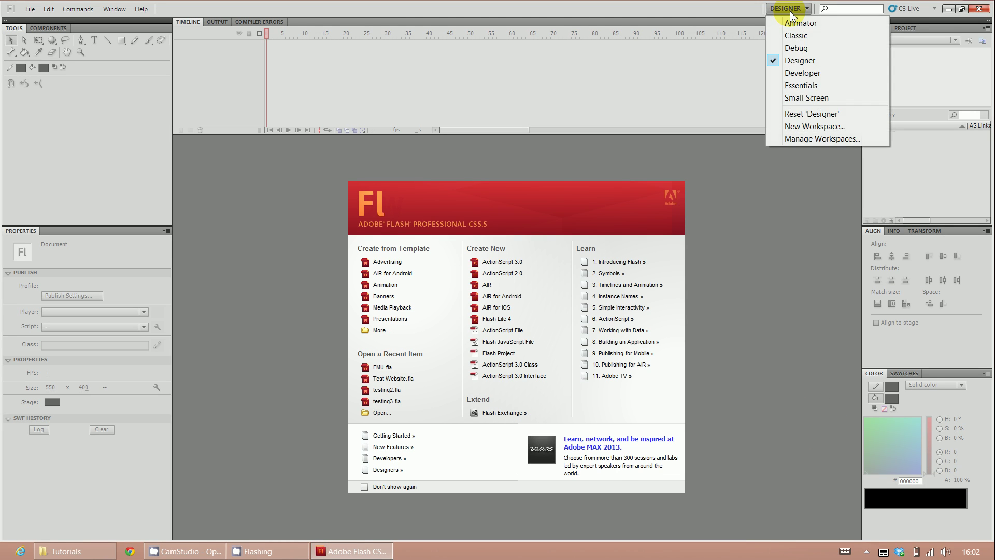
{"action": "left_click", "coordinate": [791, 86]}
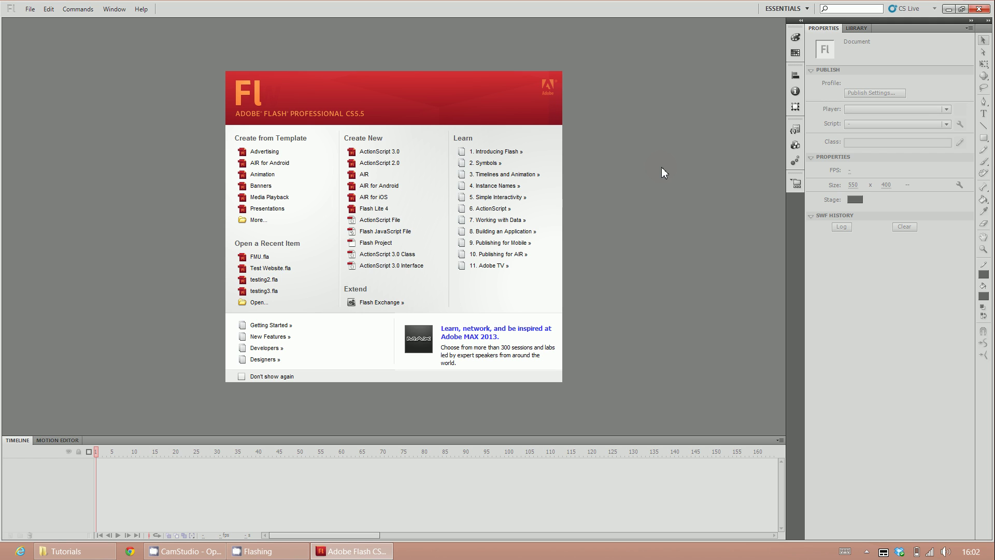
{"action": "left_click", "coordinate": [788, 9]}
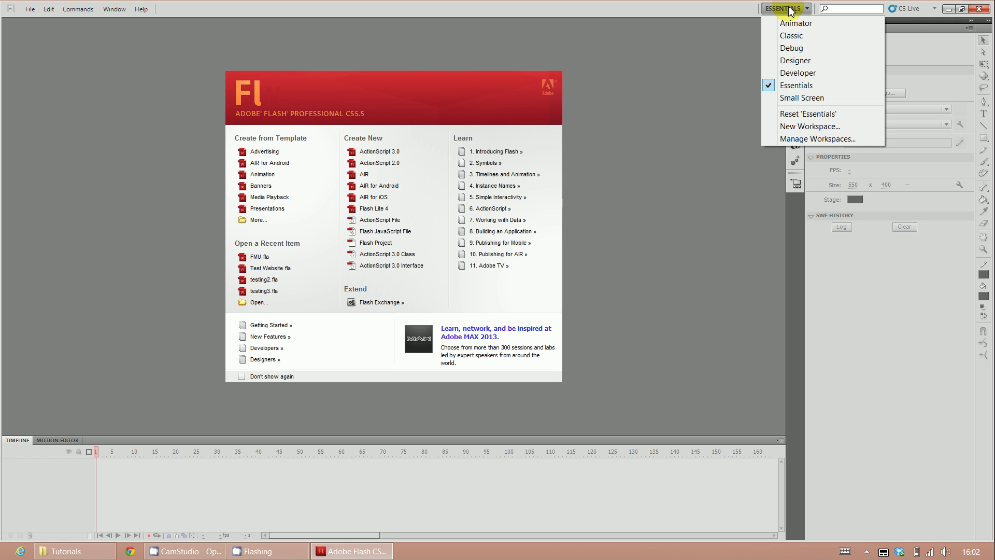
{"action": "left_click", "coordinate": [798, 61]}
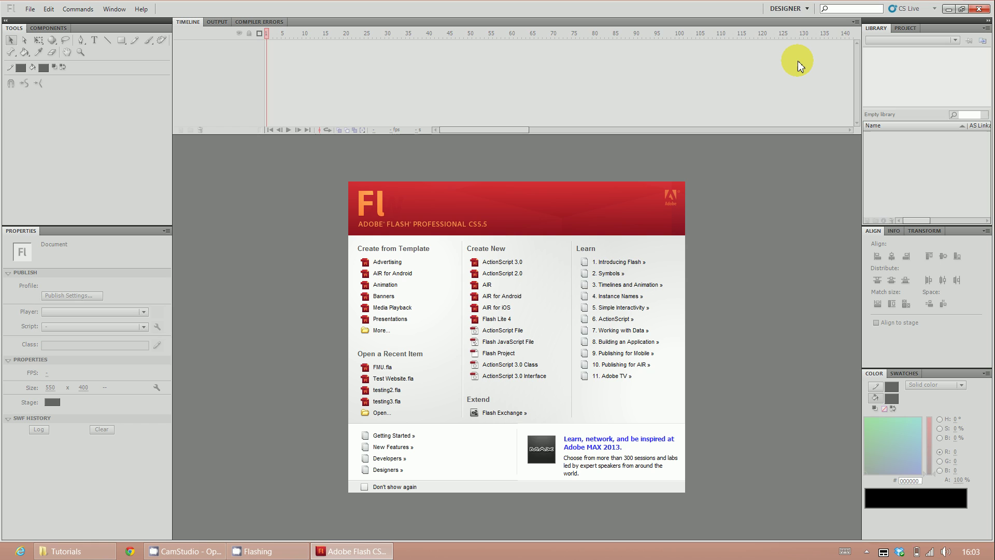
Create a new ActionScript 3.0 document and set its stage size to 1280 x 768 px
{"action": "left_click", "coordinate": [513, 266]}
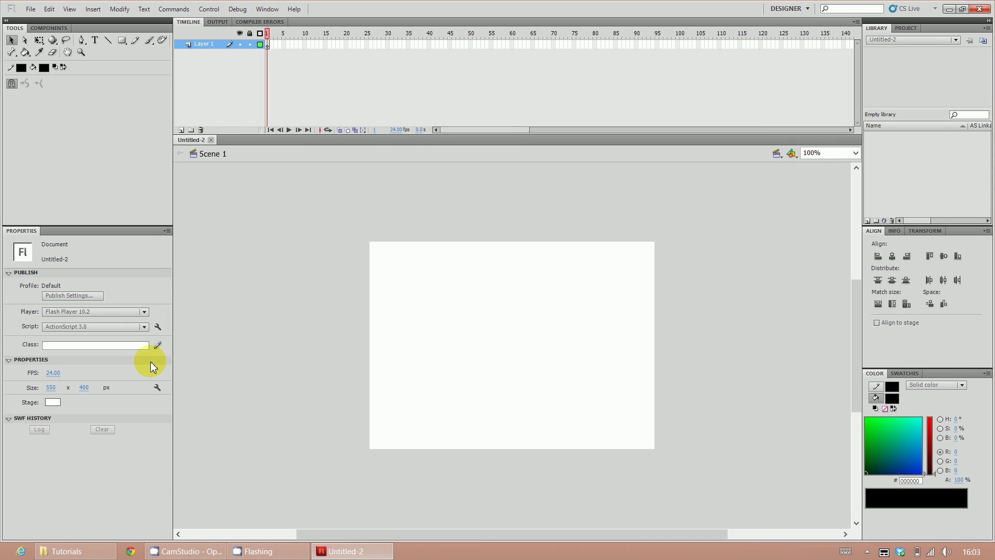
{"action": "left_click", "coordinate": [158, 388]}
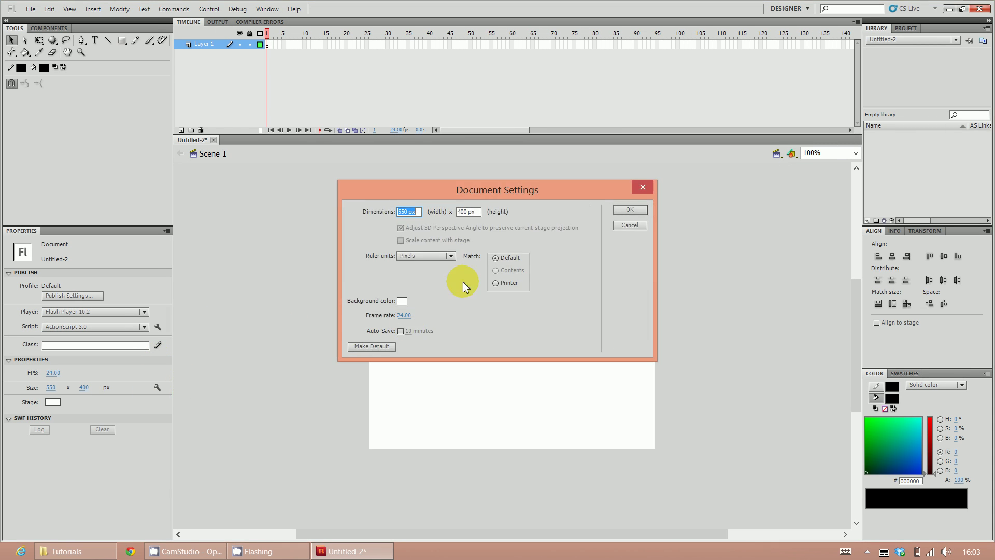
{"action": "type", "text": "1280"}
{"action": "left_click", "coordinate": [473, 215]}
{"action": "left_click_drag", "start_coordinate": [473, 216], "coordinate": [438, 219]}
{"action": "type", "text": "768"}
{"action": "key", "text": "Return"}
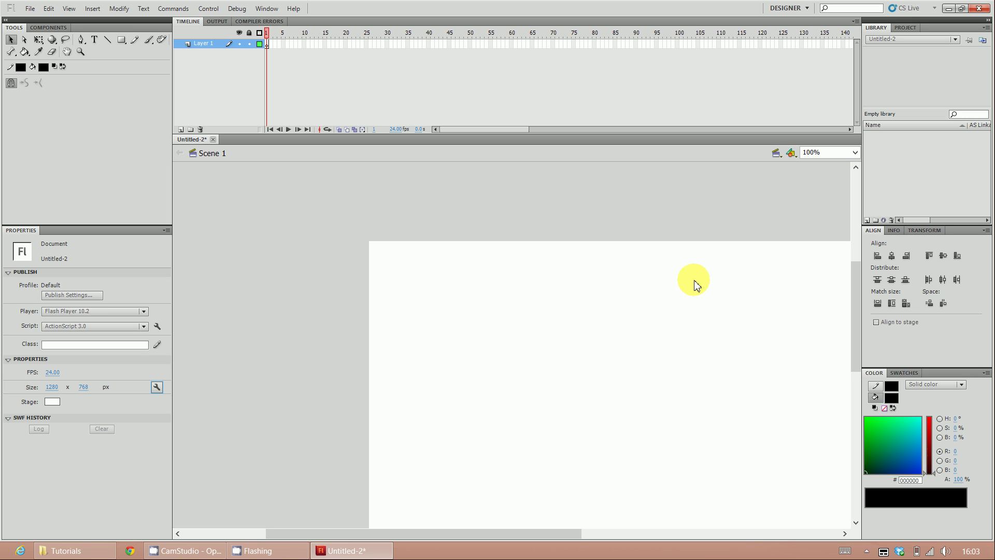
Fit the stage in the window and add three new layers above Layer 1
{"action": "left_click", "coordinate": [855, 155]}
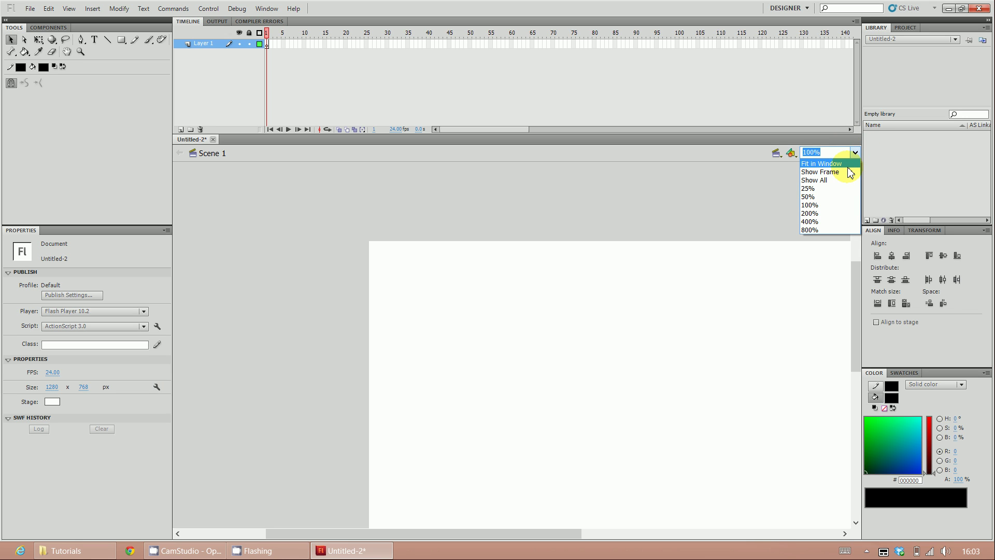
{"action": "left_click", "coordinate": [849, 167]}
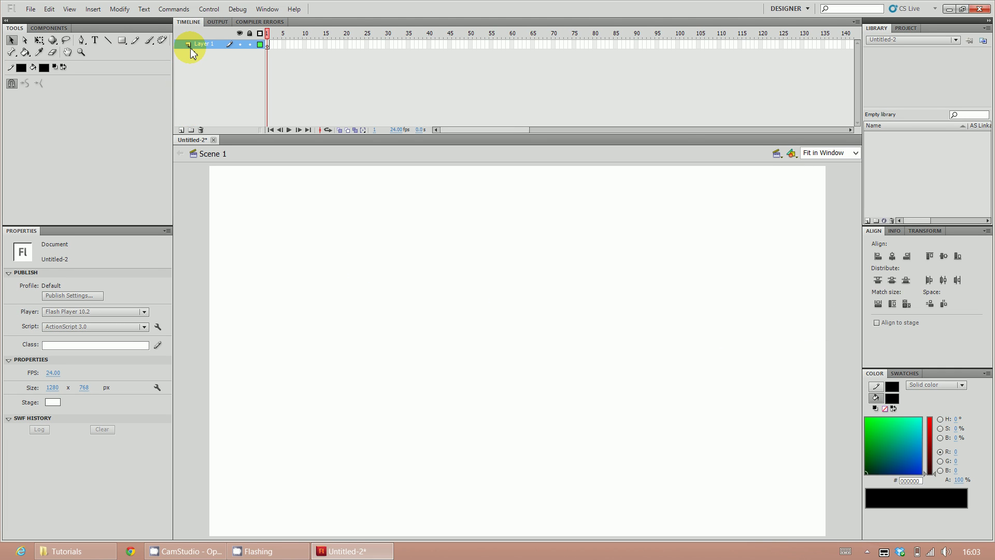
{"action": "left_click", "coordinate": [182, 130]}
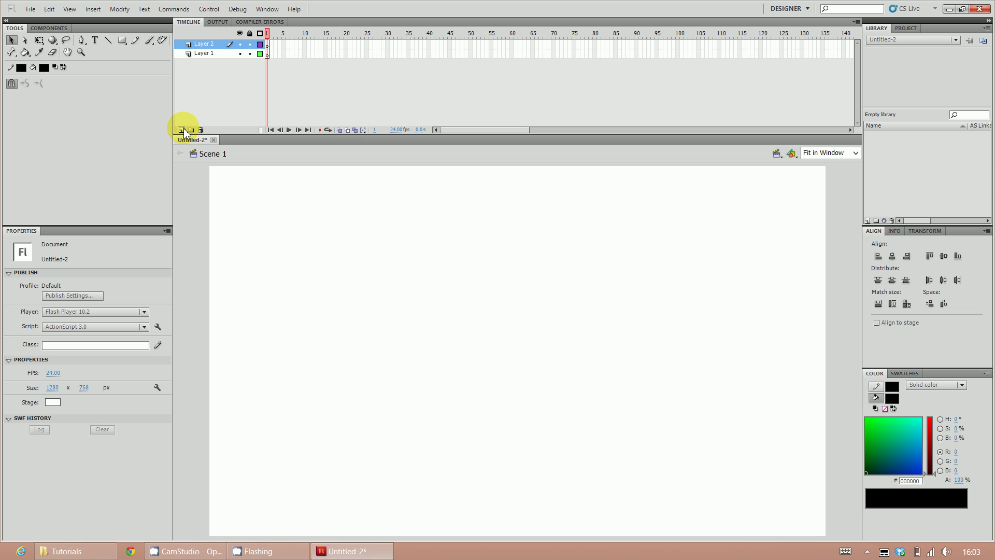
{"action": "left_click", "coordinate": [183, 130]}
{"action": "left_click", "coordinate": [182, 131]}
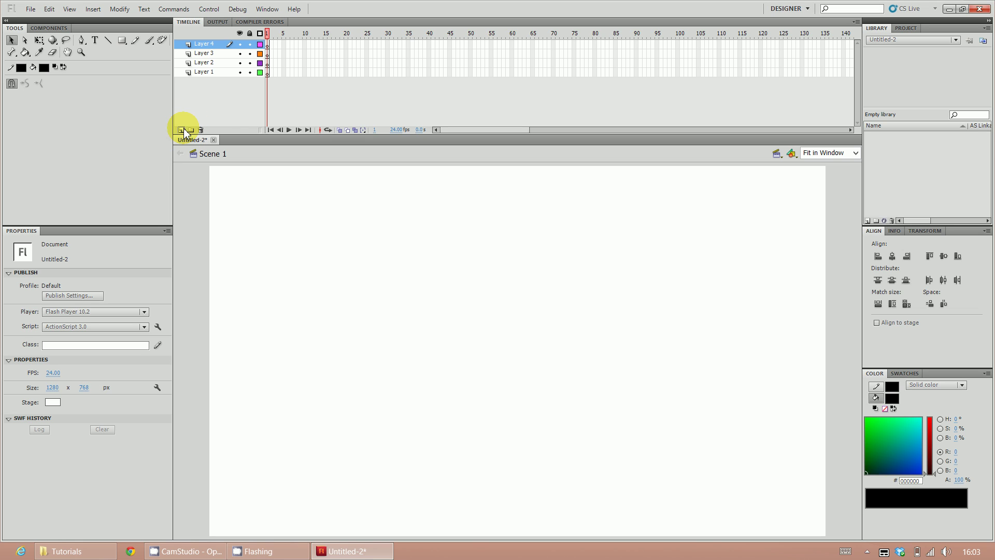
Rename Layer 1 as Actions and Layer 2 as Background
{"action": "double_click", "coordinate": [205, 72]}
{"action": "type", "text": "Action"}
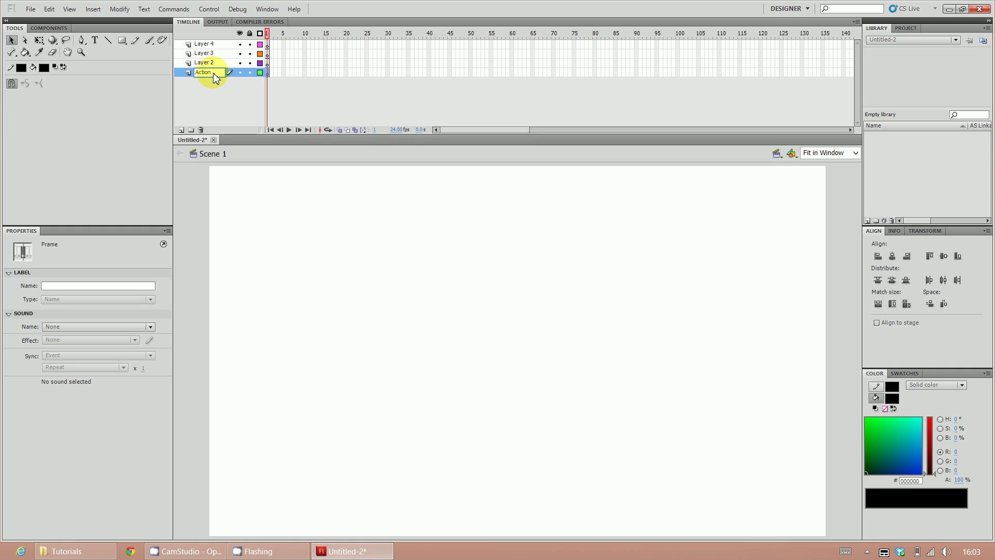
{"action": "key", "text": "Return"}
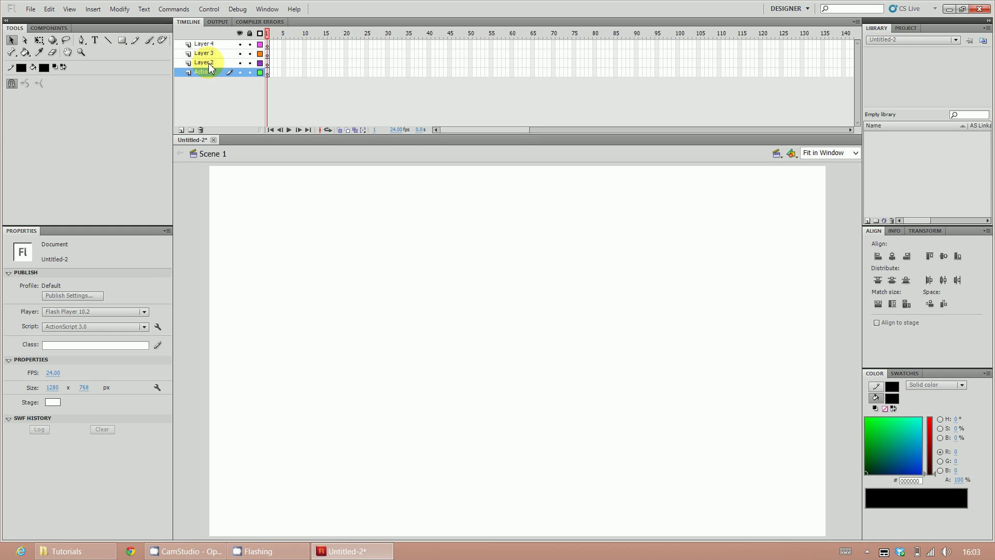
{"action": "double_click", "coordinate": [208, 63]}
{"action": "type", "text": "Back"}
{"action": "type", "text": "ground"}
{"action": "key", "text": "Return"}
Rename Layer 3 as Menu and Layer 4 as Pages
{"action": "double_click", "coordinate": [206, 54]}
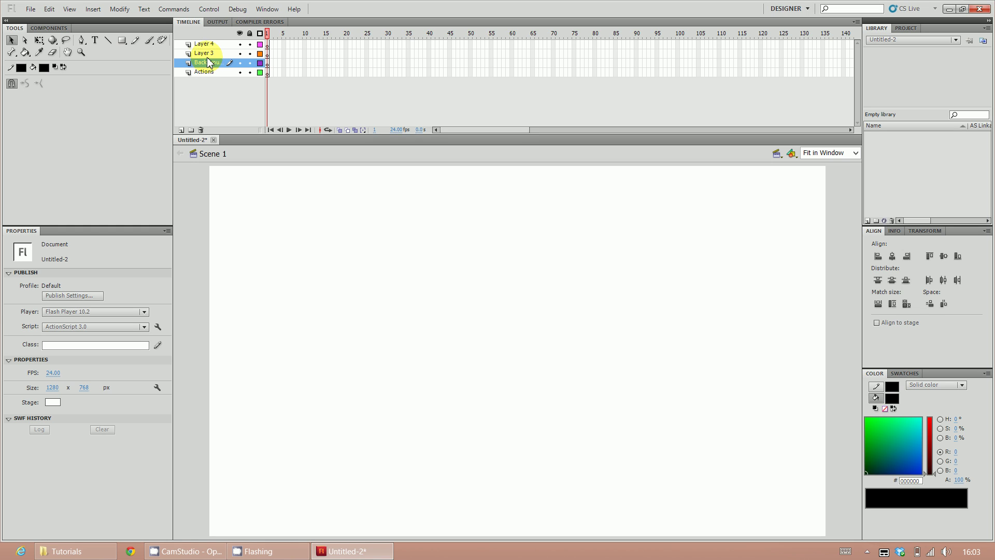
{"action": "type", "text": "Menu"}
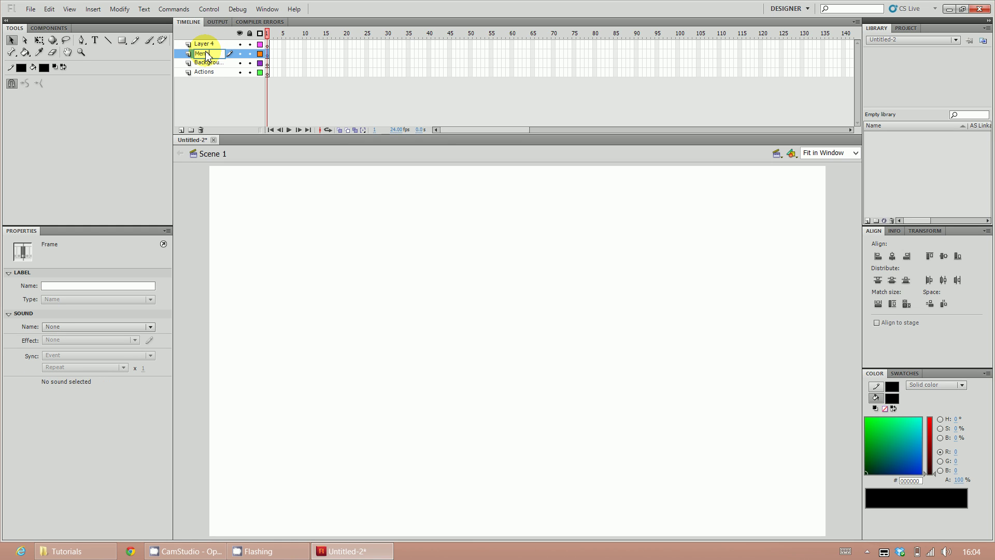
{"action": "key", "text": "Return"}
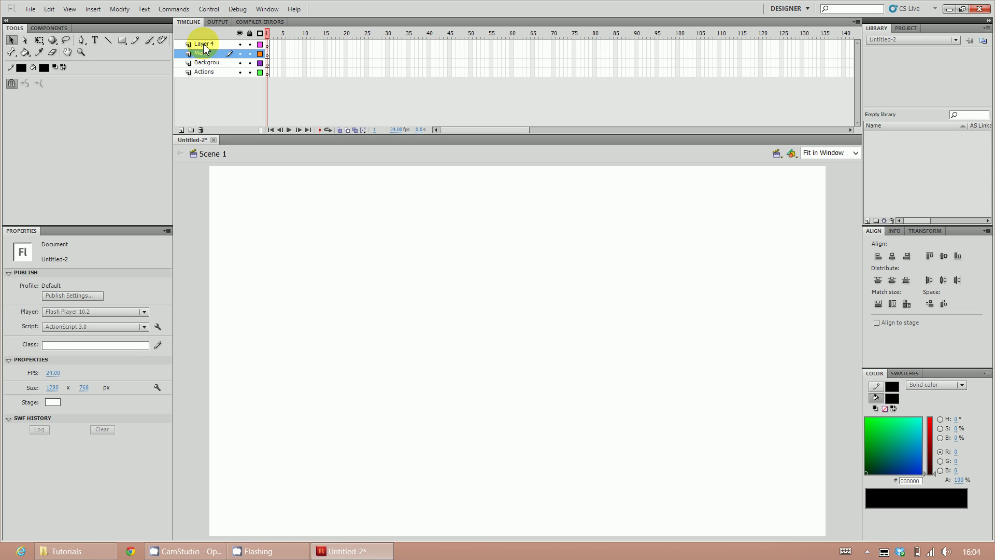
{"action": "double_click", "coordinate": [205, 44]}
{"action": "type", "text": "Pages"}
{"action": "key", "text": "Return"}
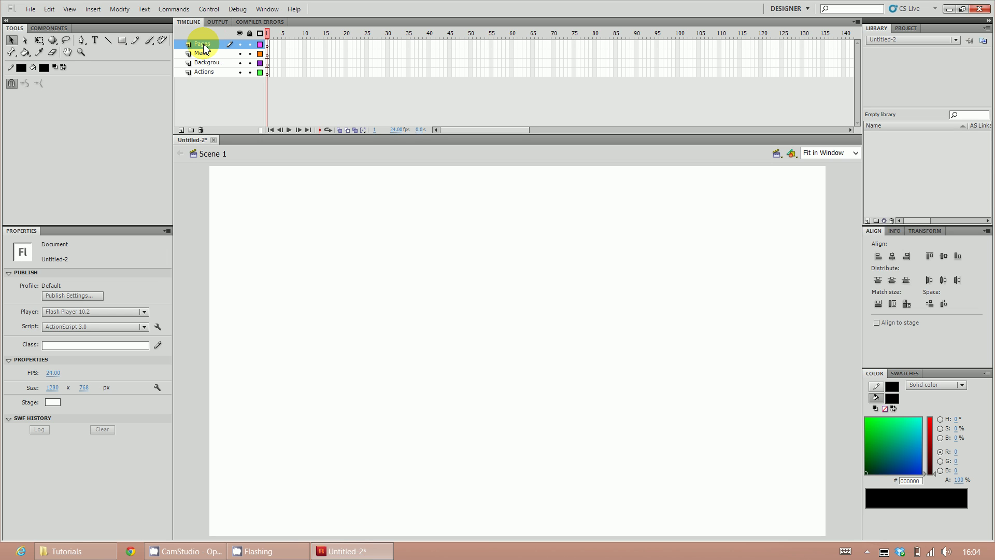
Lock the Pages, Menu and Actions layers, leaving only the Background layer editable
{"action": "left_click", "coordinate": [249, 45]}
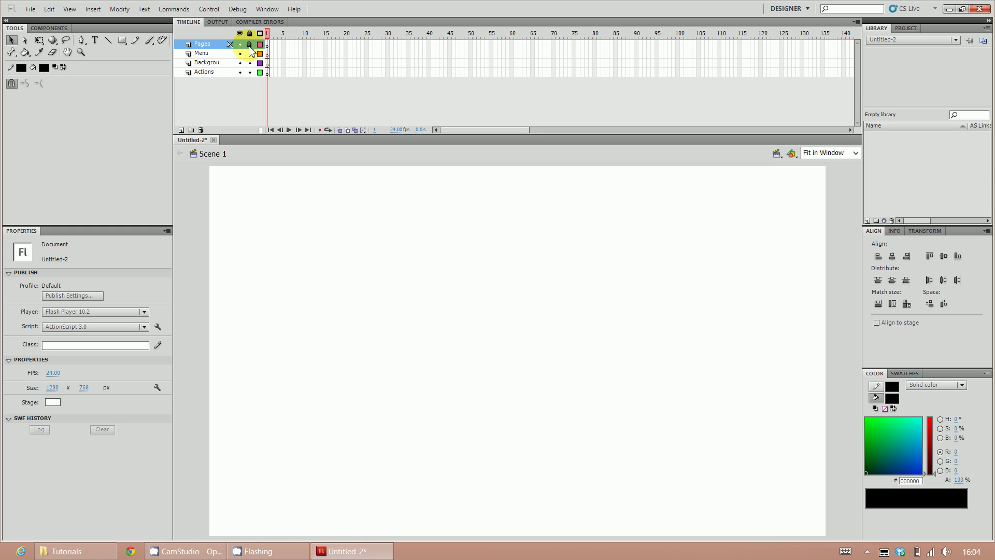
{"action": "left_click", "coordinate": [250, 53]}
{"action": "left_click", "coordinate": [250, 72]}
Import image 1 from the LifeFrame folder to the stage on the Background layer, without the rest of the image sequence
{"action": "left_click", "coordinate": [222, 68]}
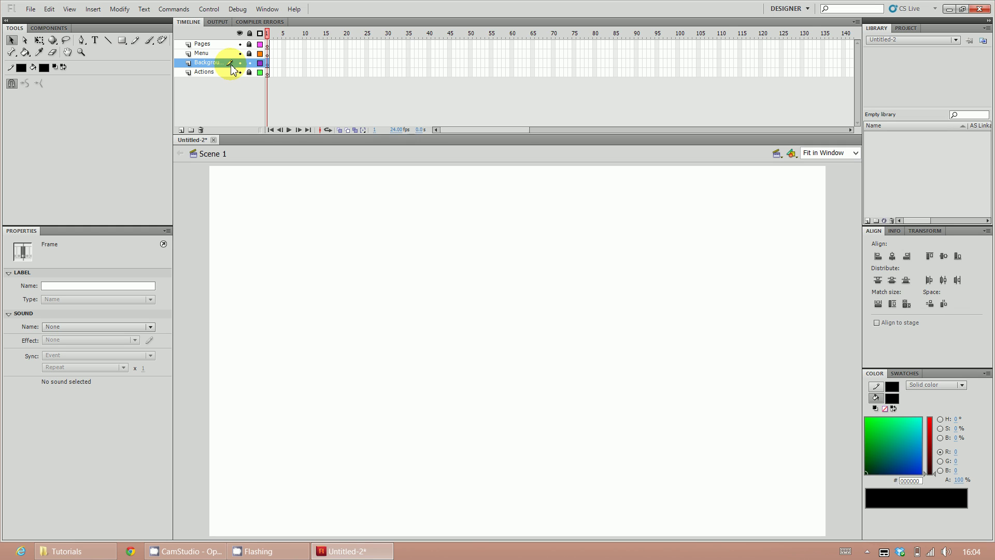
{"action": "left_click", "coordinate": [31, 9]}
{"action": "mouse_move", "coordinate": [68, 182]}
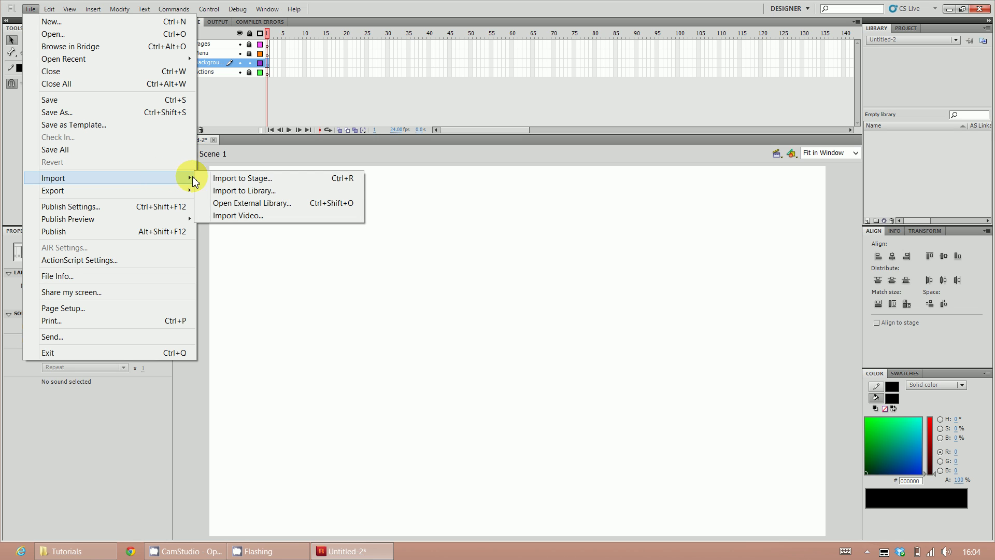
{"action": "left_click", "coordinate": [222, 180]}
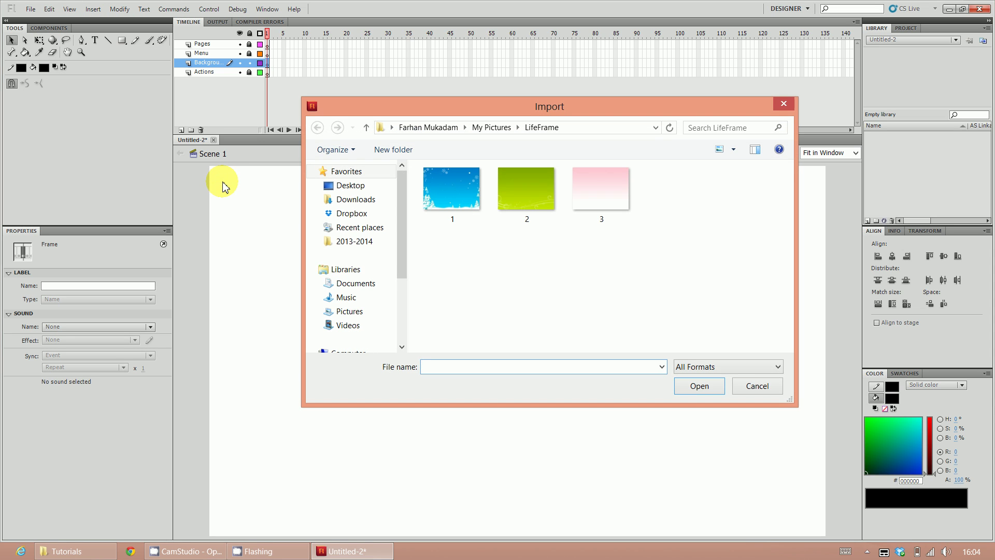
{"action": "double_click", "coordinate": [434, 206]}
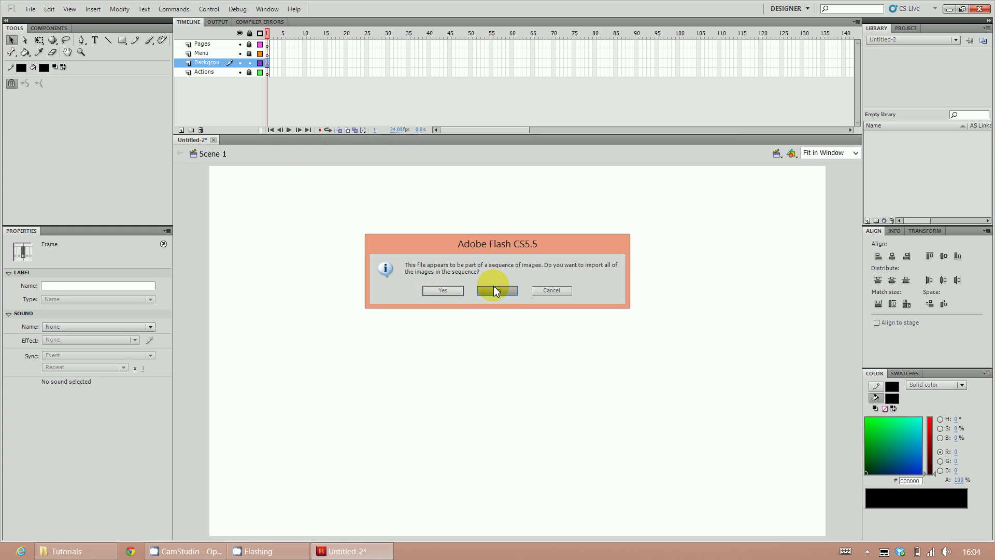
{"action": "left_click", "coordinate": [494, 289]}
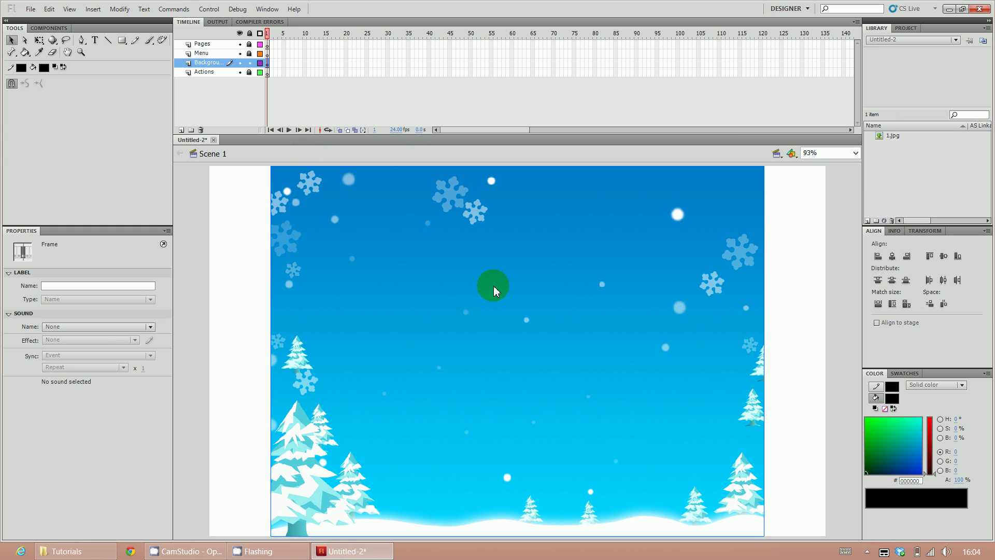
Set the width of the imported background image to 1280 px to match the stage
{"action": "left_click", "coordinate": [591, 278]}
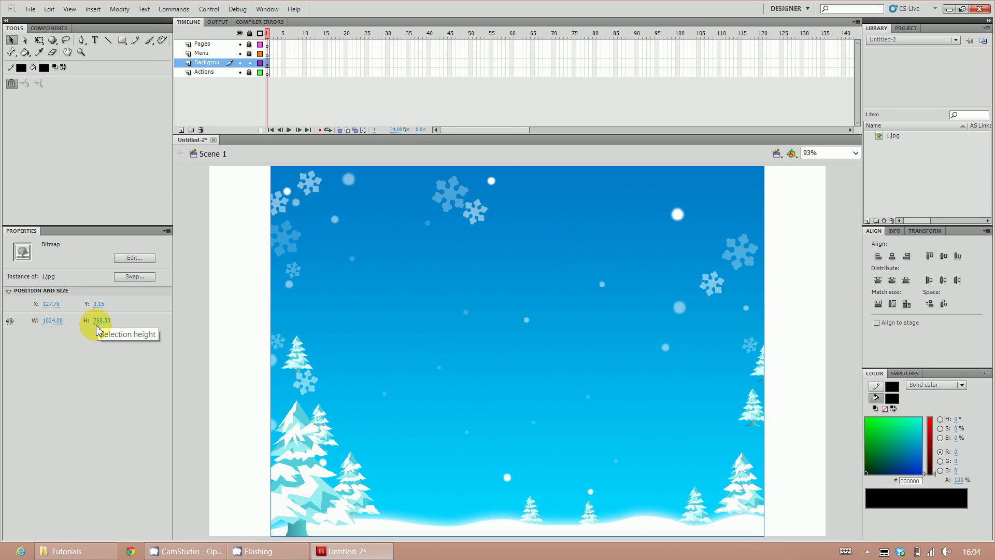
{"action": "left_click", "coordinate": [234, 262]}
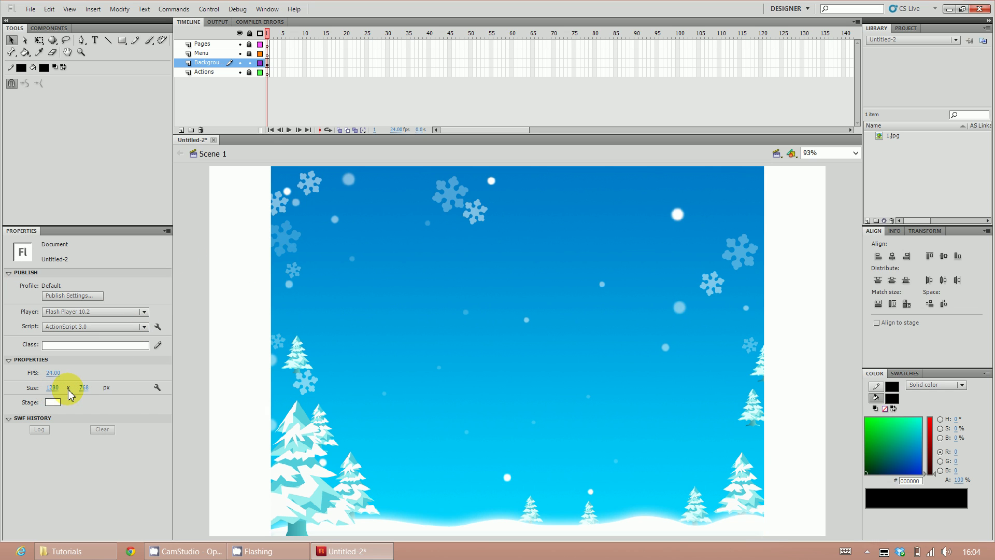
{"action": "left_click", "coordinate": [401, 261]}
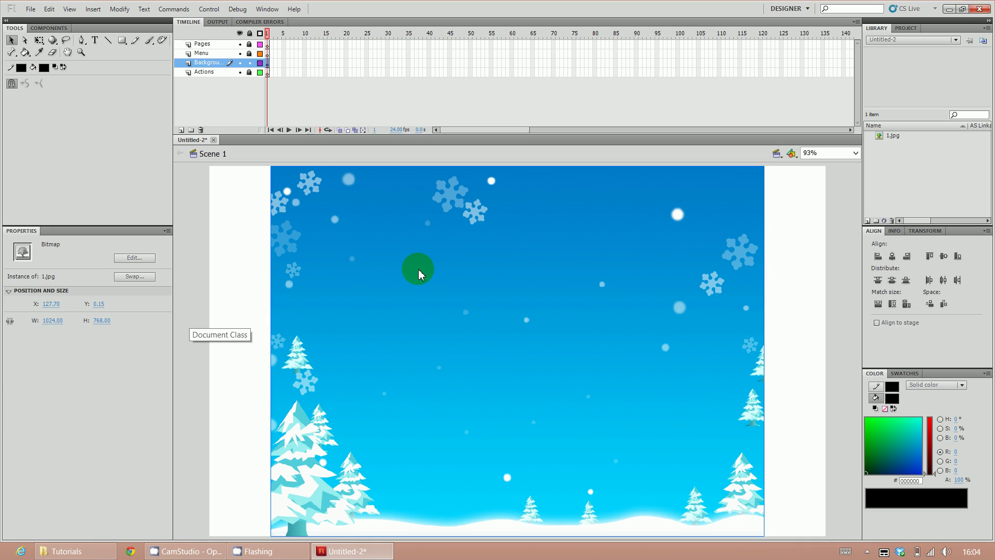
{"action": "left_click", "coordinate": [52, 321]}
{"action": "type", "text": "12"}
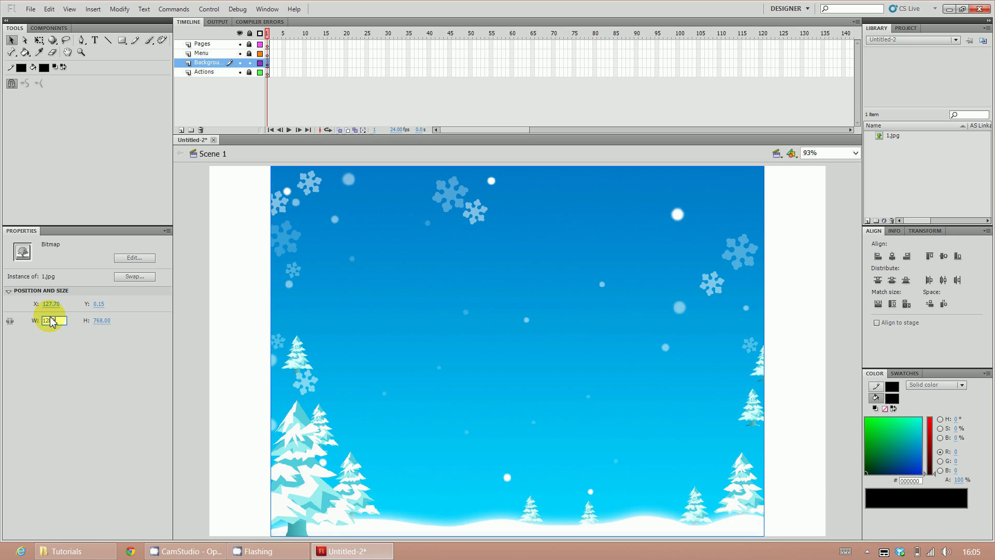
{"action": "type", "text": "80"}
{"action": "key", "text": "Return"}
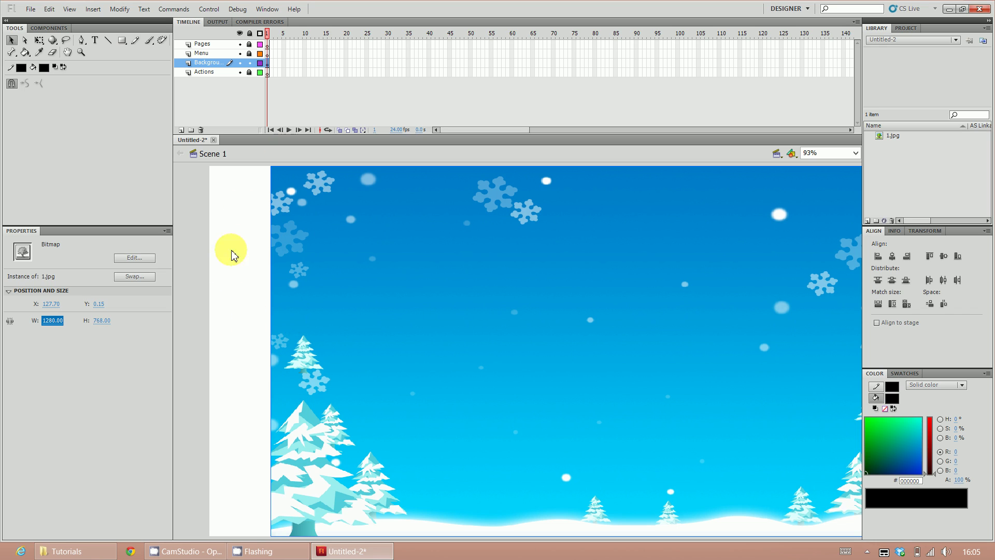
Move the background image over the stage and set its position to X 0 and Y 0
{"action": "left_click_drag", "start_coordinate": [723, 321], "coordinate": [683, 327]}
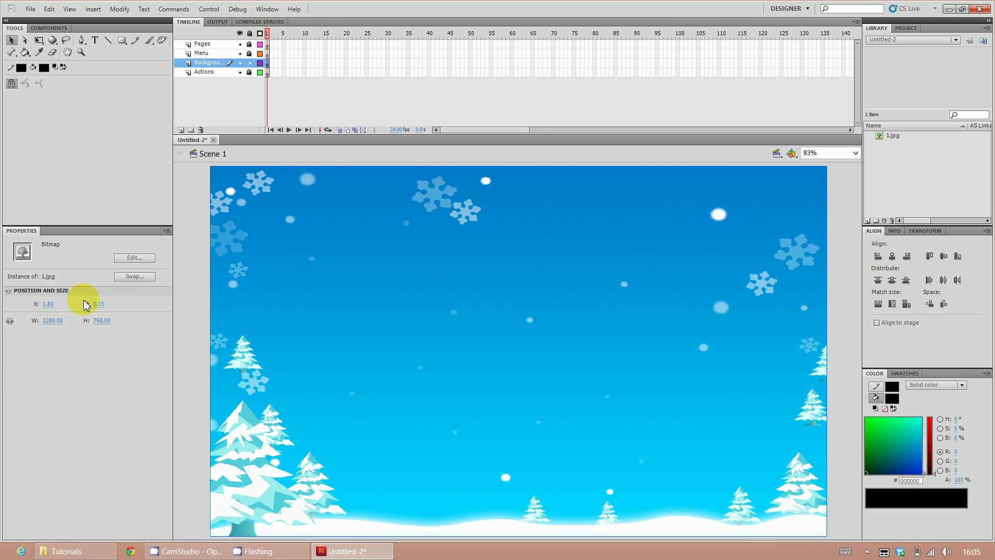
{"action": "left_click", "coordinate": [53, 305]}
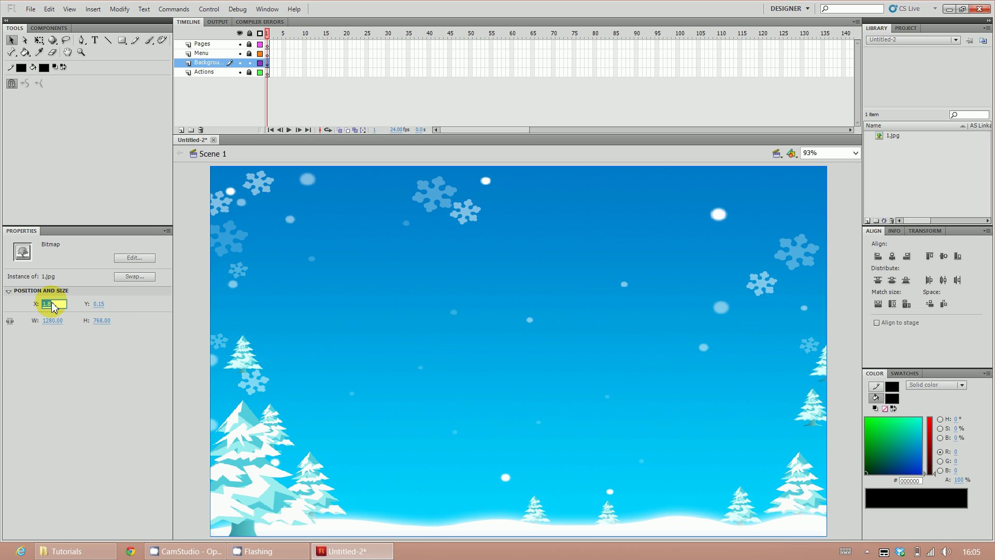
{"action": "type", "text": "0"}
{"action": "key", "text": "Return"}
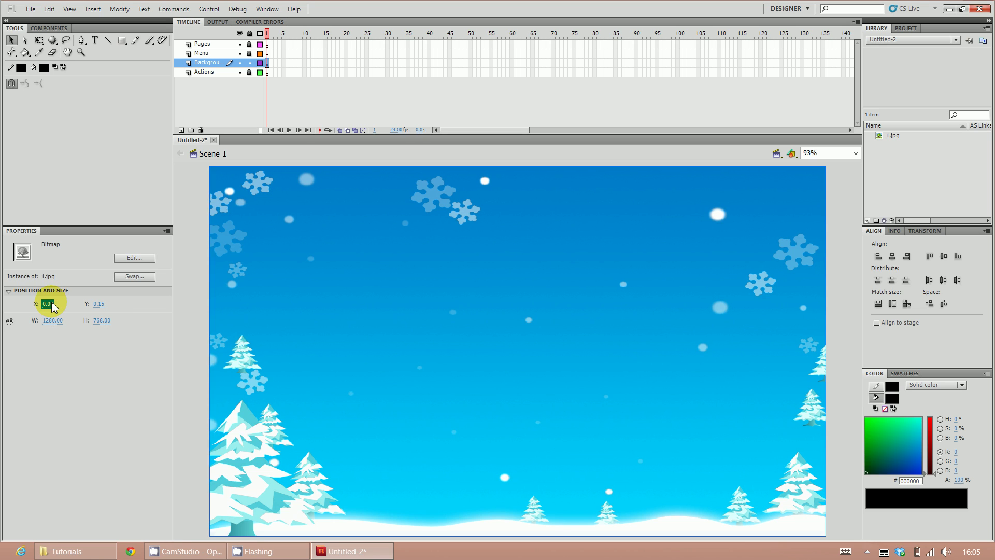
{"action": "left_click", "coordinate": [99, 304]}
{"action": "type", "text": "0"}
{"action": "key", "text": "Return"}
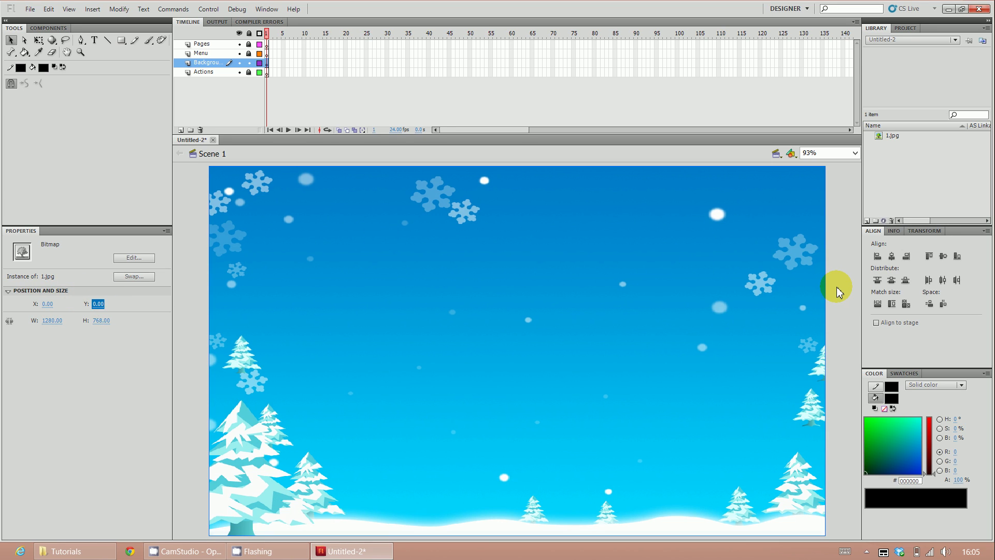
{"action": "left_click", "coordinate": [838, 292]}
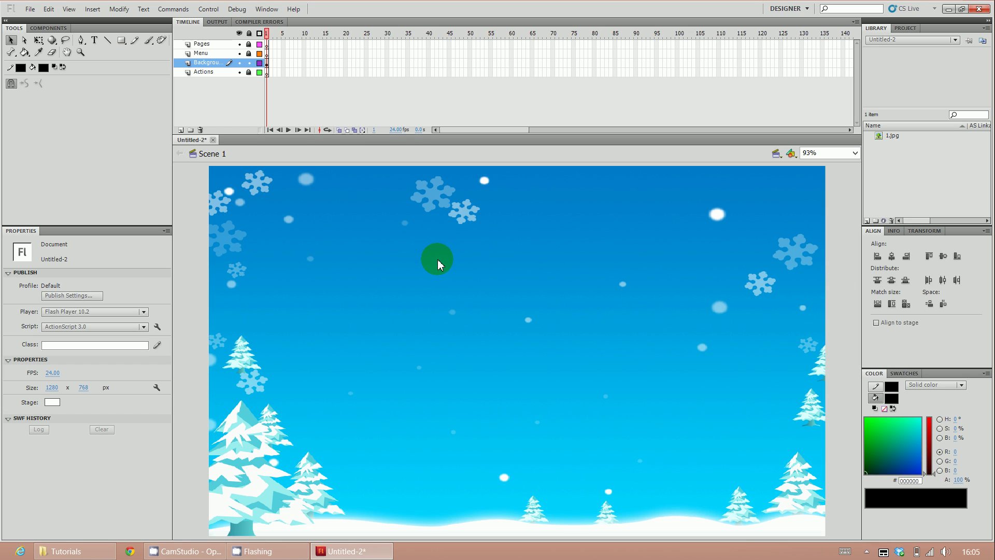
Lock the Background layer, and unlock the Menu layer as the active layer
{"action": "left_click", "coordinate": [249, 63]}
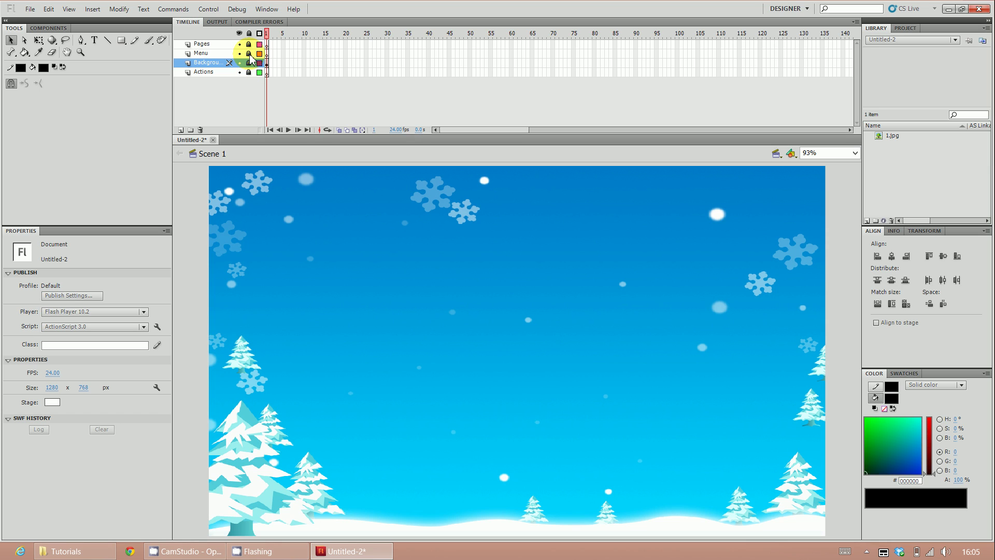
{"action": "left_click", "coordinate": [228, 54]}
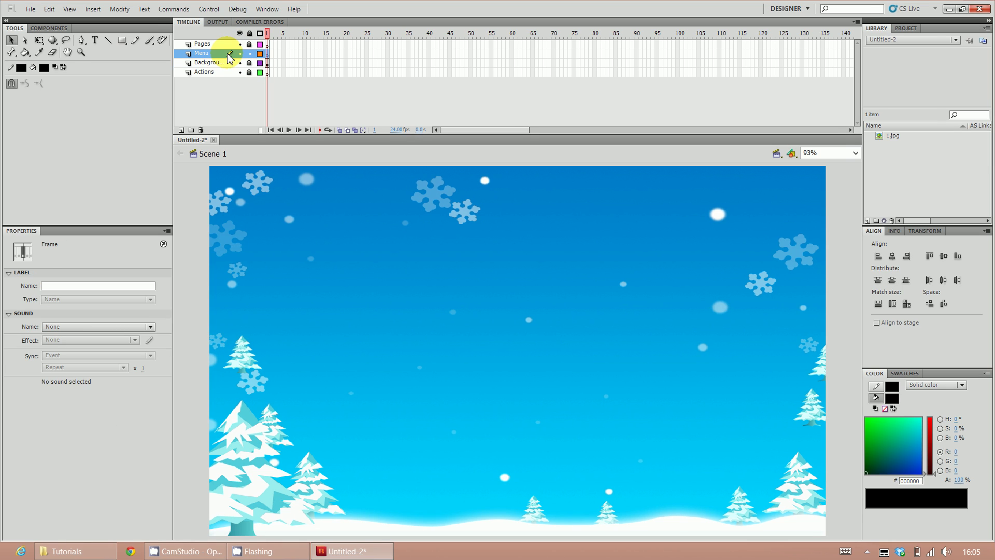
Show the Components panel with its User Interface components
{"action": "left_click", "coordinate": [322, 254]}
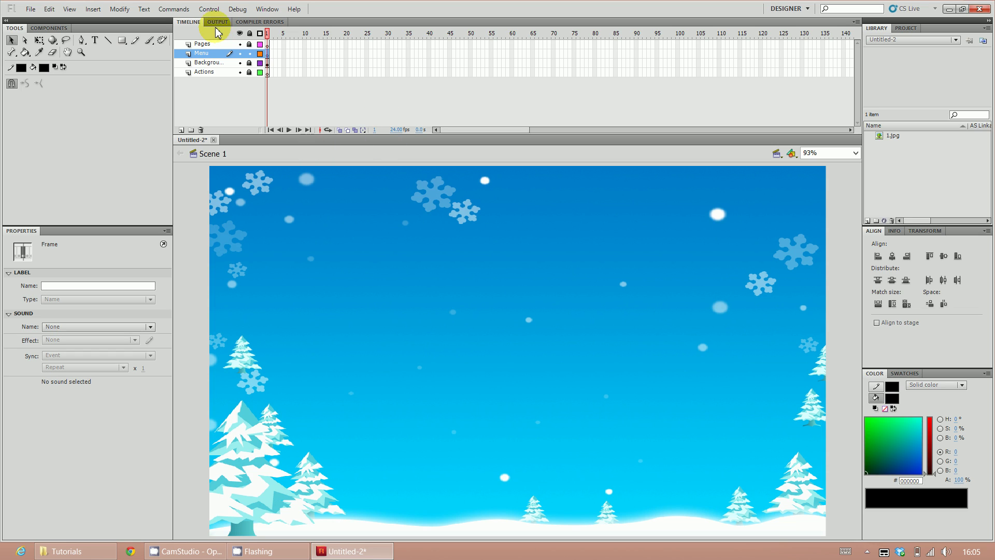
{"action": "left_click", "coordinate": [259, 10]}
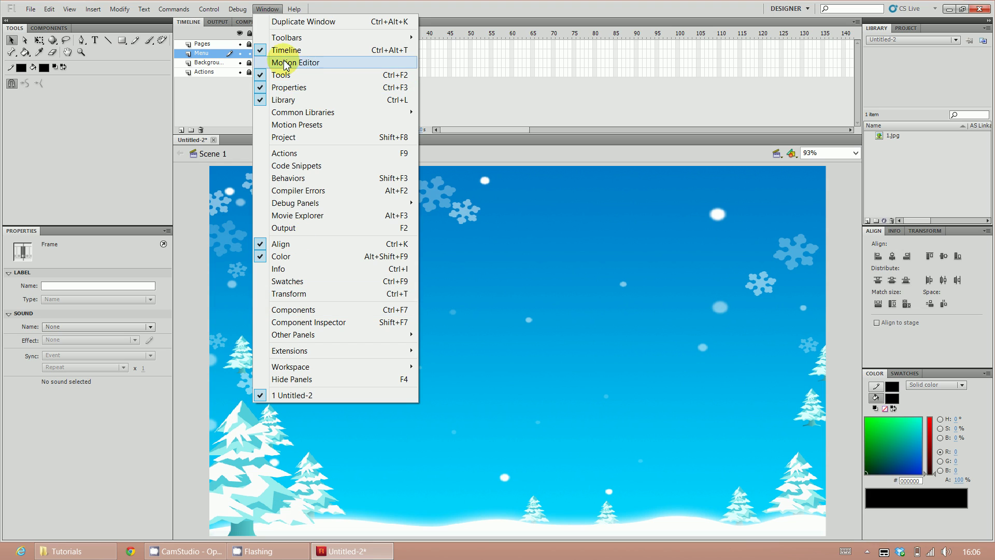
{"action": "left_click", "coordinate": [301, 312]}
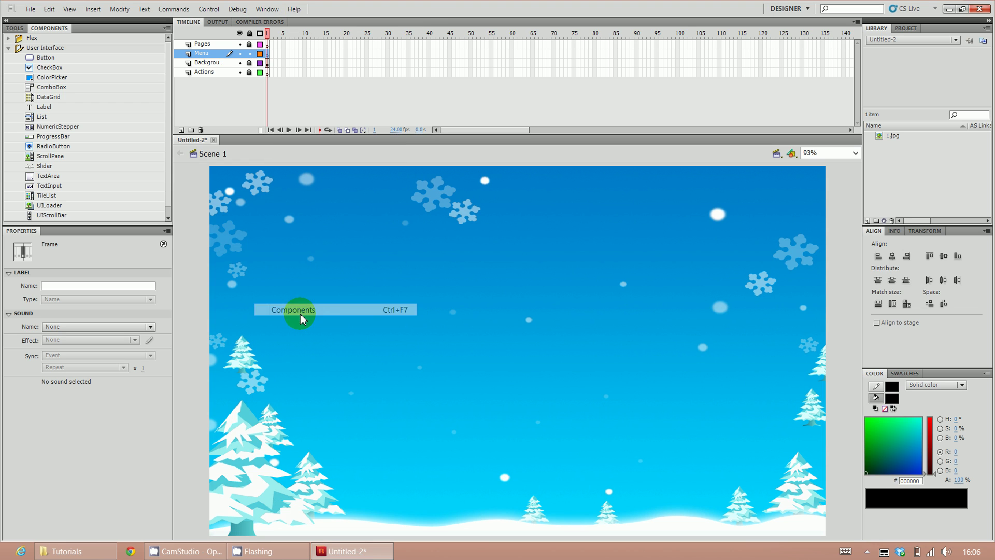
{"action": "left_click", "coordinate": [15, 29]}
{"action": "left_click", "coordinate": [48, 28]}
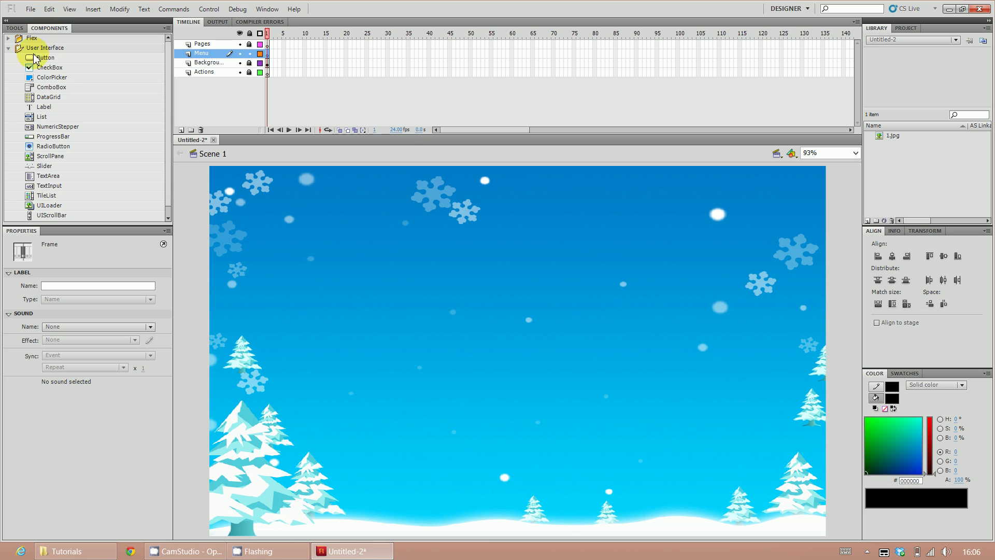
{"action": "left_click_drag", "start_coordinate": [48, 28], "coordinate": [459, 191]}
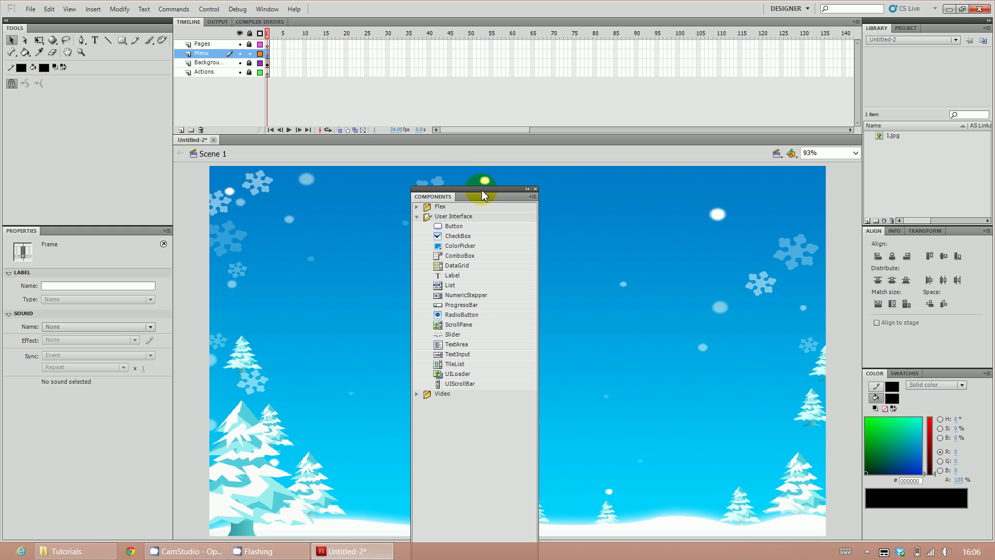
{"action": "left_click_drag", "start_coordinate": [477, 195], "coordinate": [104, 32]}
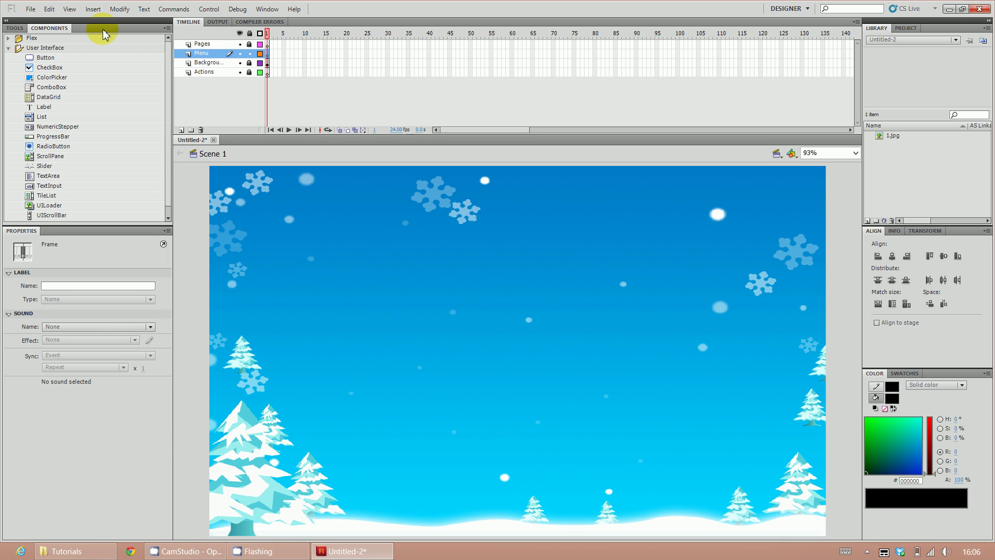
{"action": "left_click", "coordinate": [14, 28]}
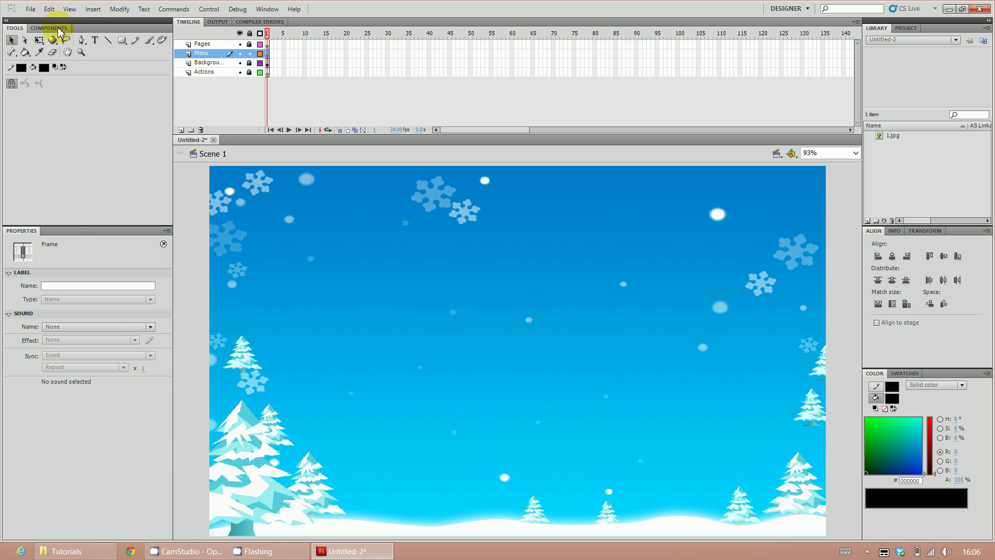
{"action": "left_click", "coordinate": [59, 28]}
{"action": "double_click", "coordinate": [17, 29]}
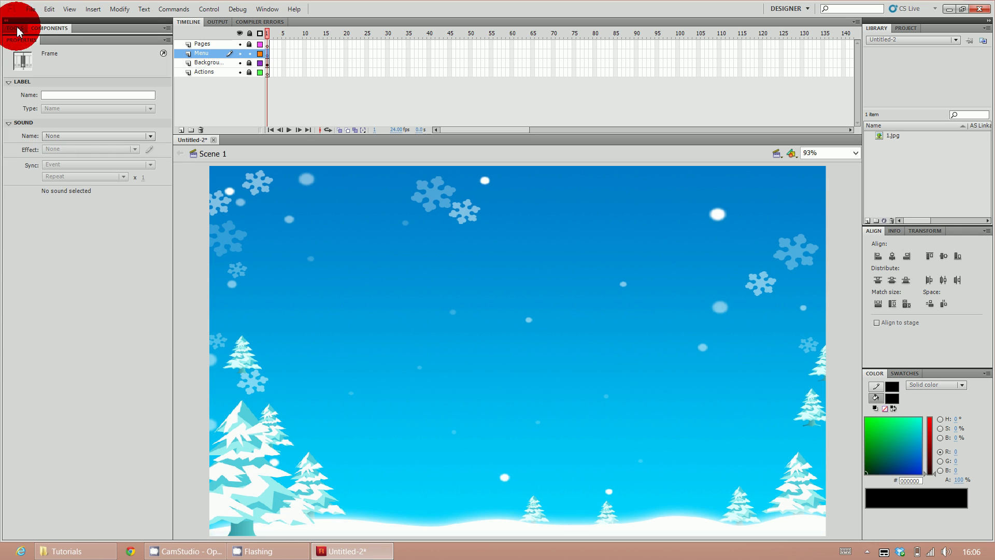
{"action": "left_click", "coordinate": [18, 29]}
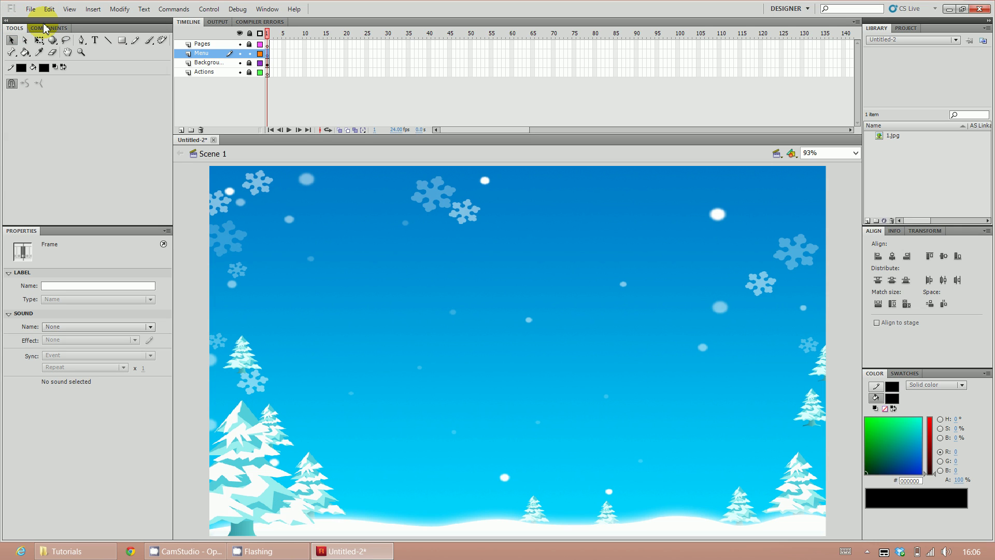
Place four Button components one below another near the stage's upper-left corner on the Menu layer
{"action": "left_click", "coordinate": [45, 28]}
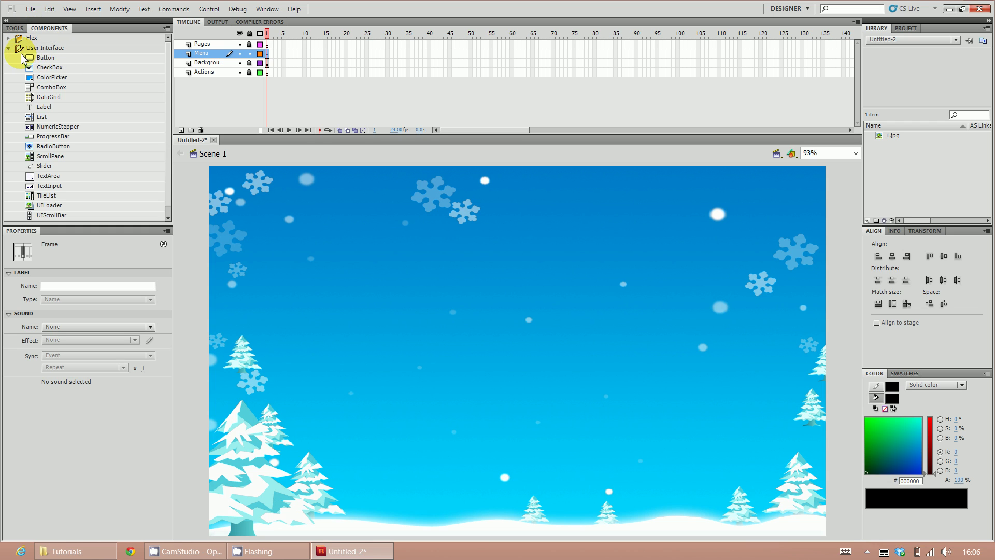
{"action": "left_click_drag", "start_coordinate": [45, 59], "coordinate": [259, 203]}
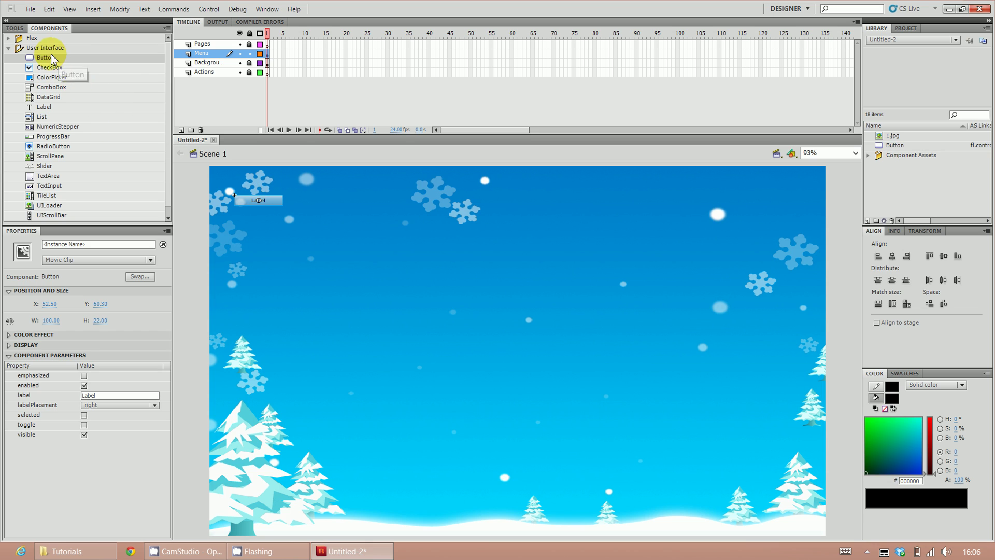
{"action": "left_click_drag", "start_coordinate": [50, 63], "coordinate": [245, 230]}
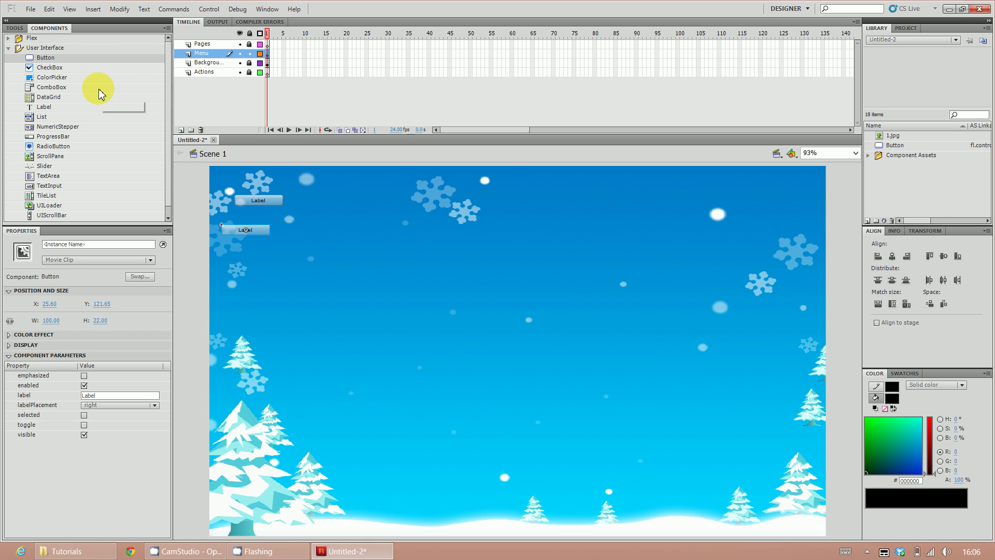
{"action": "left_click_drag", "start_coordinate": [45, 58], "coordinate": [261, 252]}
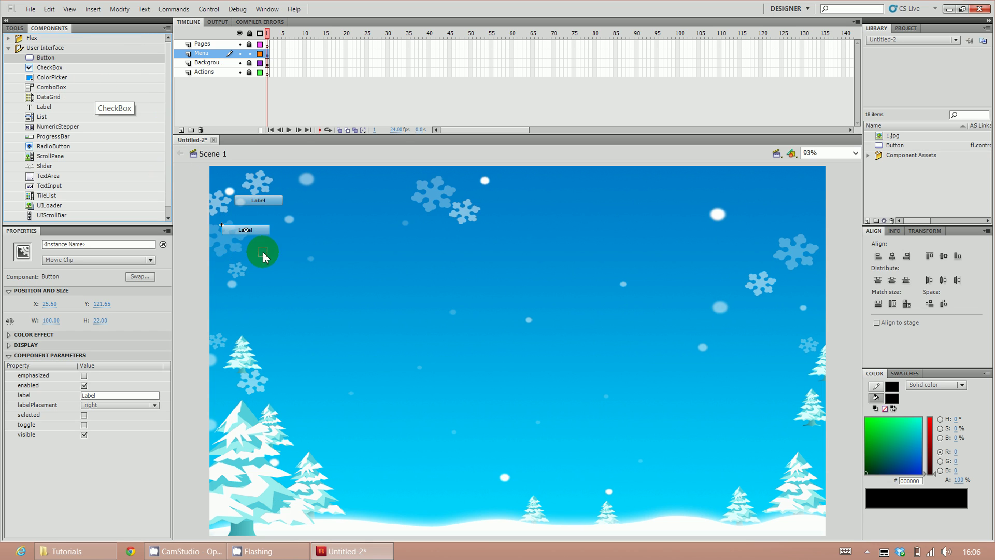
{"action": "left_click_drag", "start_coordinate": [46, 58], "coordinate": [266, 289]}
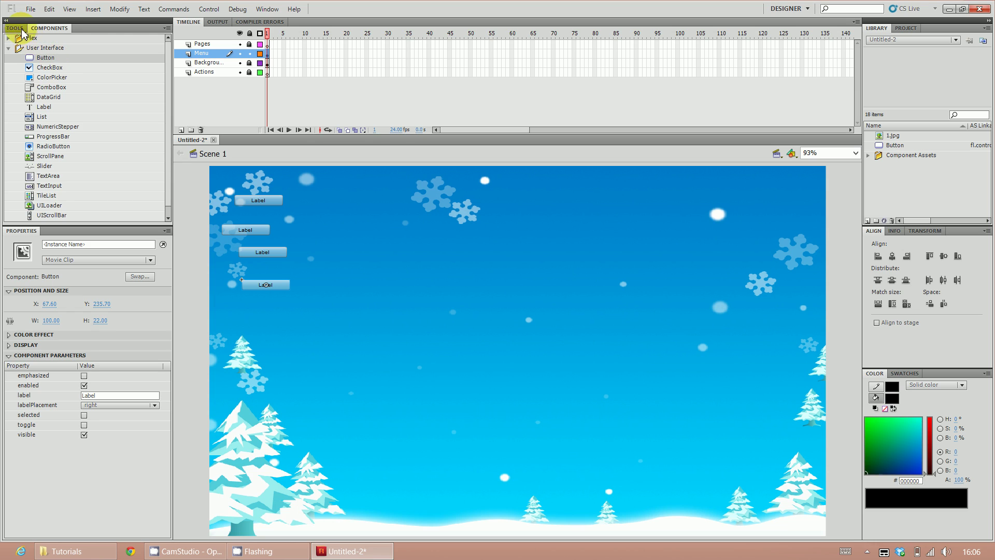
Set the width of the top two menu buttons to 150 px each, keeping their proportions locked
{"action": "left_click", "coordinate": [15, 28]}
{"action": "left_click", "coordinate": [249, 198]}
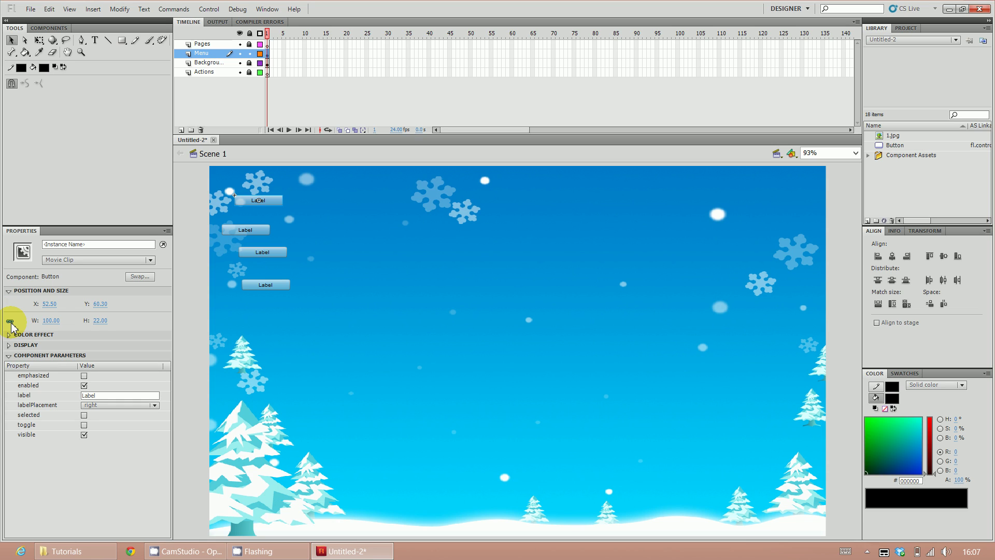
{"action": "left_click", "coordinate": [61, 325]}
{"action": "type", "text": "150"}
{"action": "key", "text": "Return"}
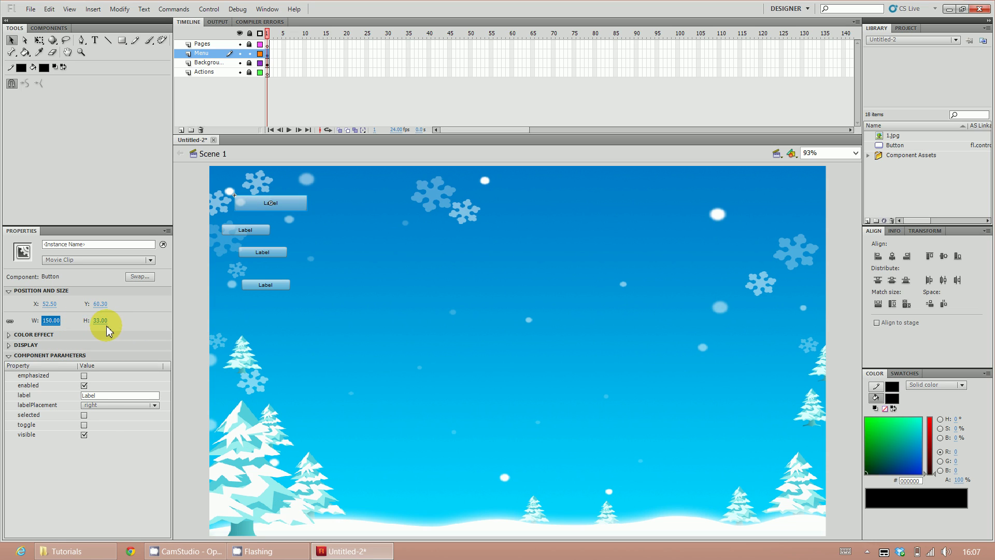
{"action": "left_click", "coordinate": [240, 234]}
{"action": "left_click", "coordinate": [51, 321]}
{"action": "type", "text": "150"}
{"action": "key", "text": "Return"}
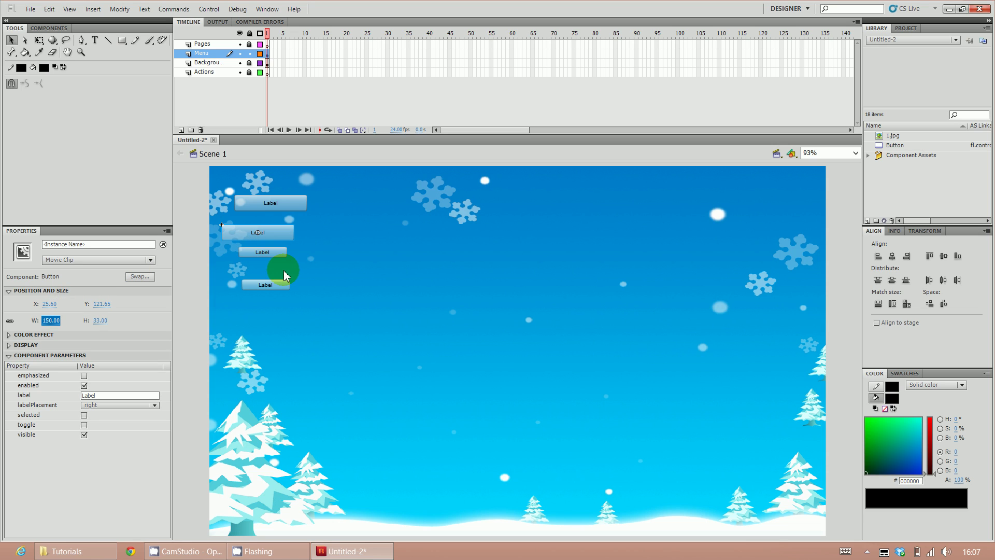
Set the width of the lower two menu buttons to 150 px each, keeping their proportions locked
{"action": "left_click", "coordinate": [262, 253]}
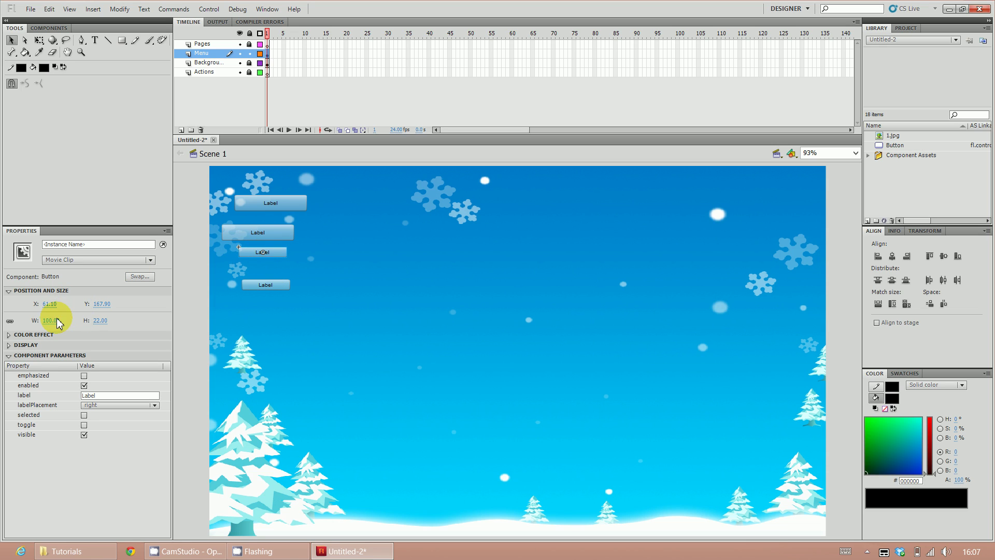
{"action": "left_click", "coordinate": [49, 321]}
{"action": "type", "text": "150"}
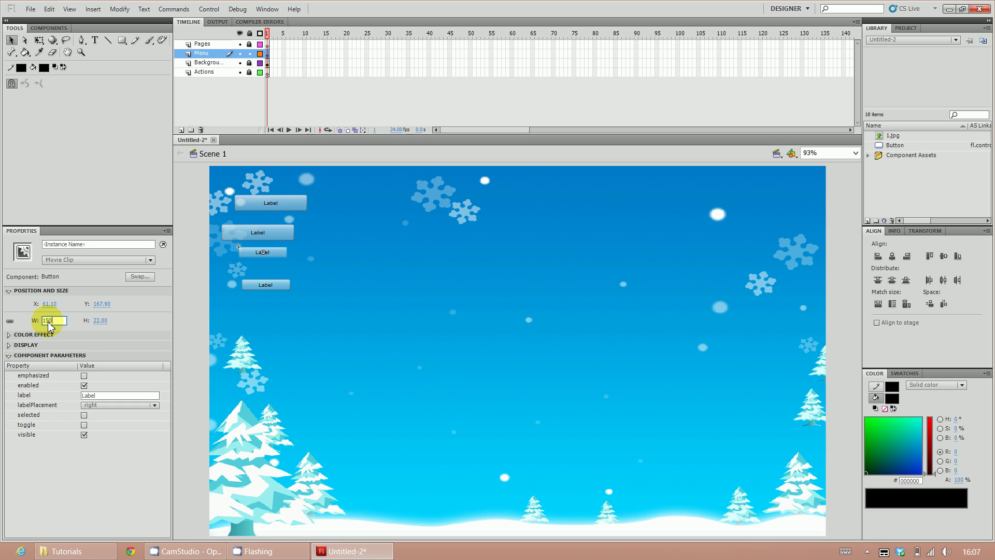
{"action": "key", "text": "Return"}
{"action": "left_click", "coordinate": [252, 283]}
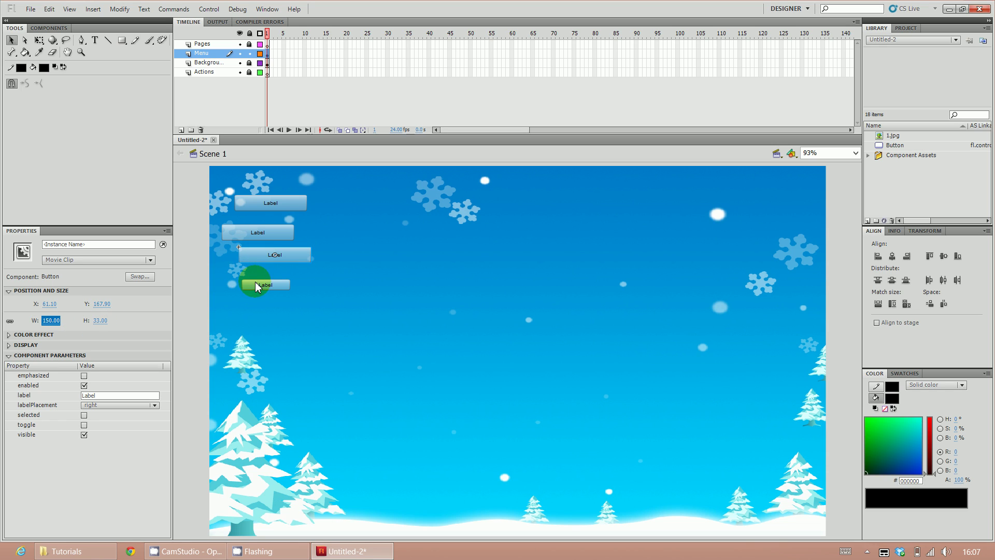
{"action": "left_click", "coordinate": [51, 321]}
{"action": "type", "text": "15"}
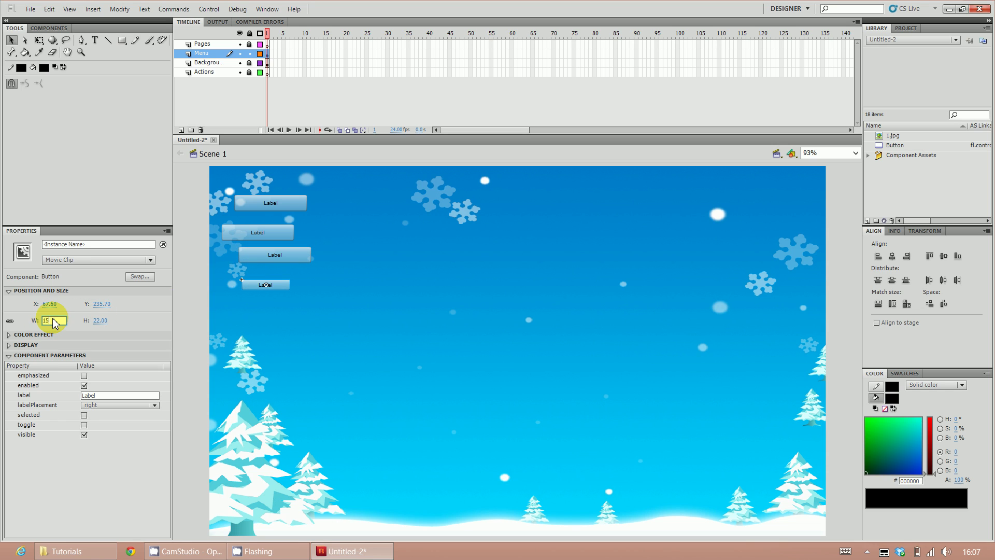
{"action": "type", "text": "0"}
{"action": "key", "text": "Return"}
Spread the four buttons into a looser vertical column, with the top one at about X 53, Y 50
{"action": "left_click_drag", "start_coordinate": [280, 289], "coordinate": [282, 329]}
{"action": "left_click_drag", "start_coordinate": [273, 263], "coordinate": [276, 295]}
{"action": "left_click_drag", "start_coordinate": [267, 229], "coordinate": [286, 251]}
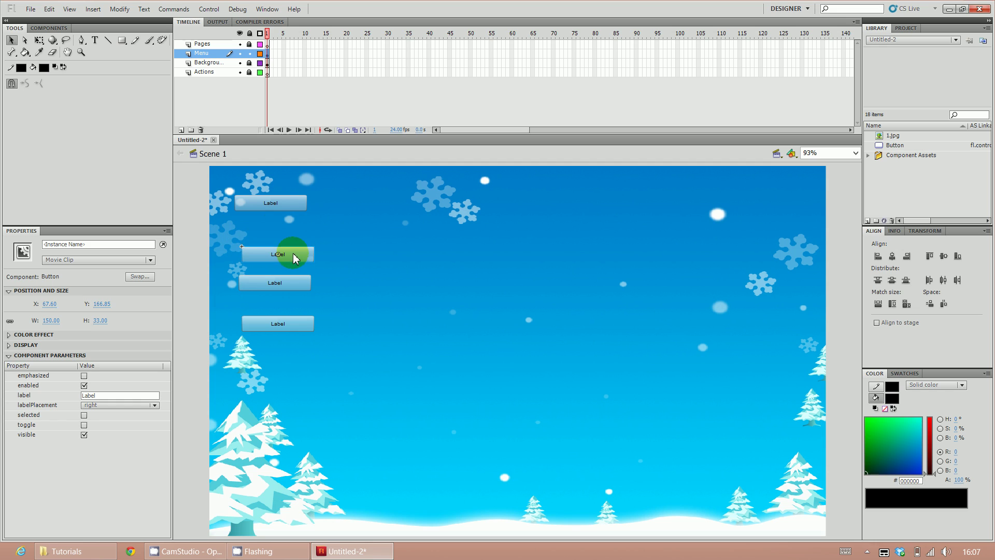
{"action": "mouse_move", "coordinate": [269, 217]}
{"action": "left_mouse_down"}
{"action": "mouse_move", "coordinate": [280, 212]}
{"action": "mouse_move", "coordinate": [268, 223]}
{"action": "left_mouse_up"}
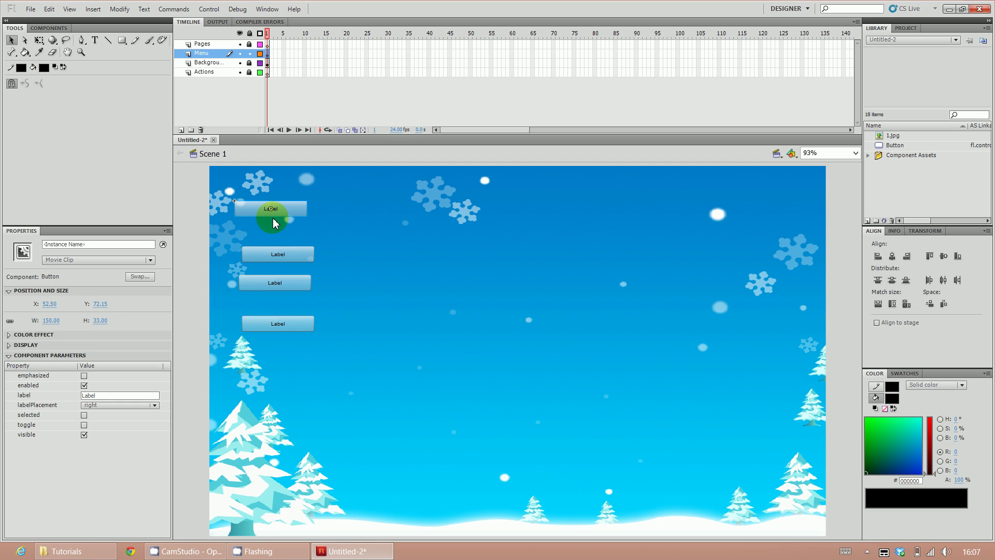
{"action": "left_click_drag", "start_coordinate": [372, 384], "coordinate": [271, 196]}
{"action": "left_click", "coordinate": [368, 392]}
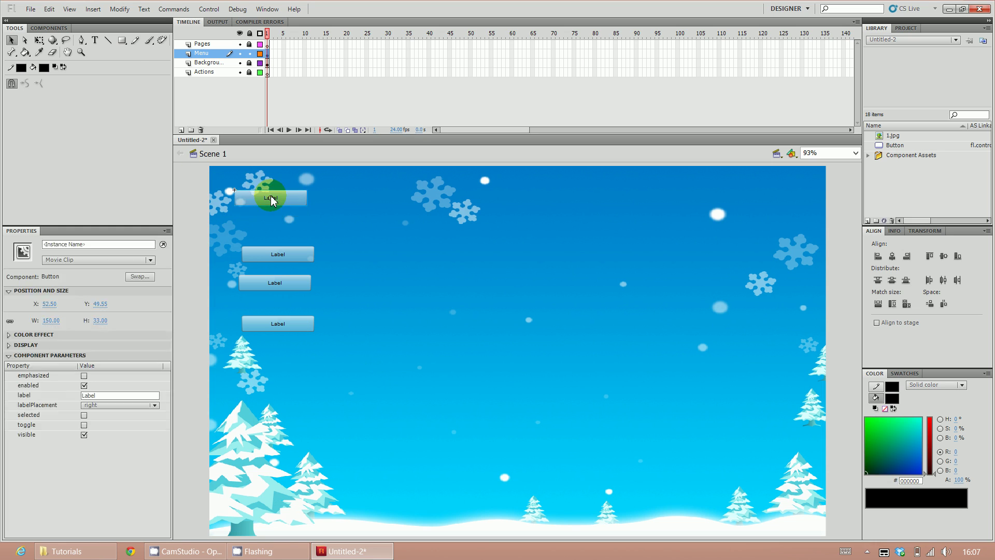
Align all four buttons by their left edges and distribute them evenly by their vertical centers
{"action": "right_click", "coordinate": [220, 187]}
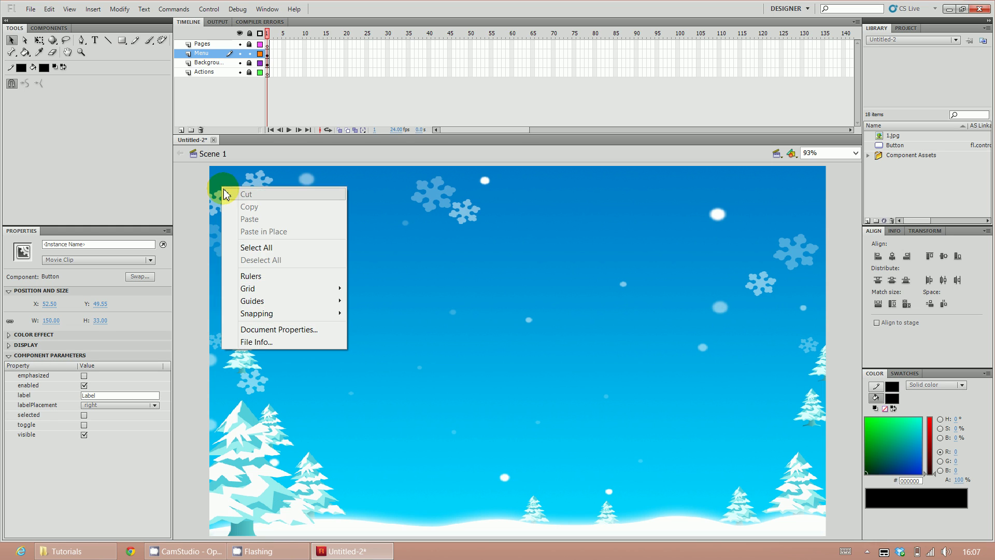
{"action": "left_click", "coordinate": [383, 353]}
{"action": "left_click_drag", "start_coordinate": [384, 352], "coordinate": [197, 171]}
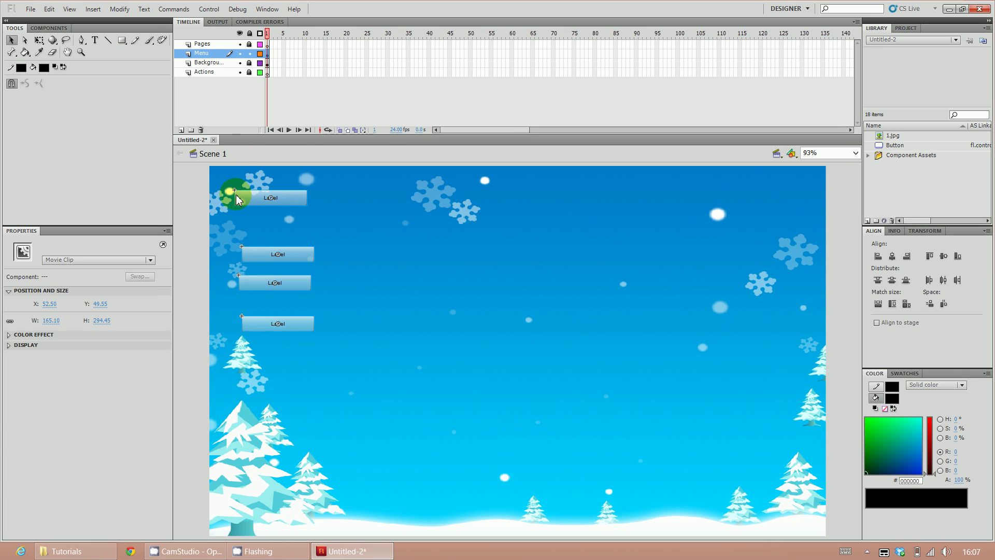
{"action": "left_click", "coordinate": [879, 256]}
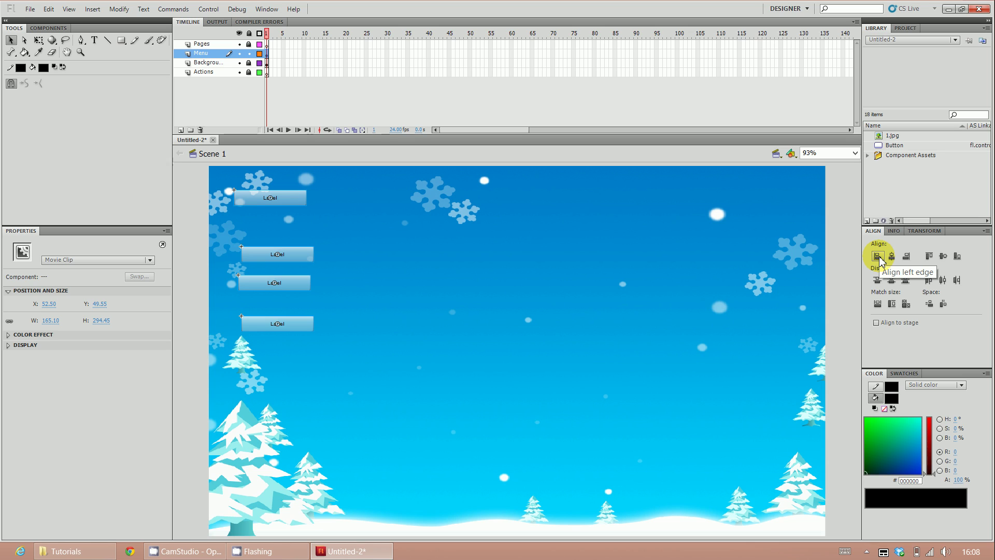
{"action": "left_click", "coordinate": [880, 261]}
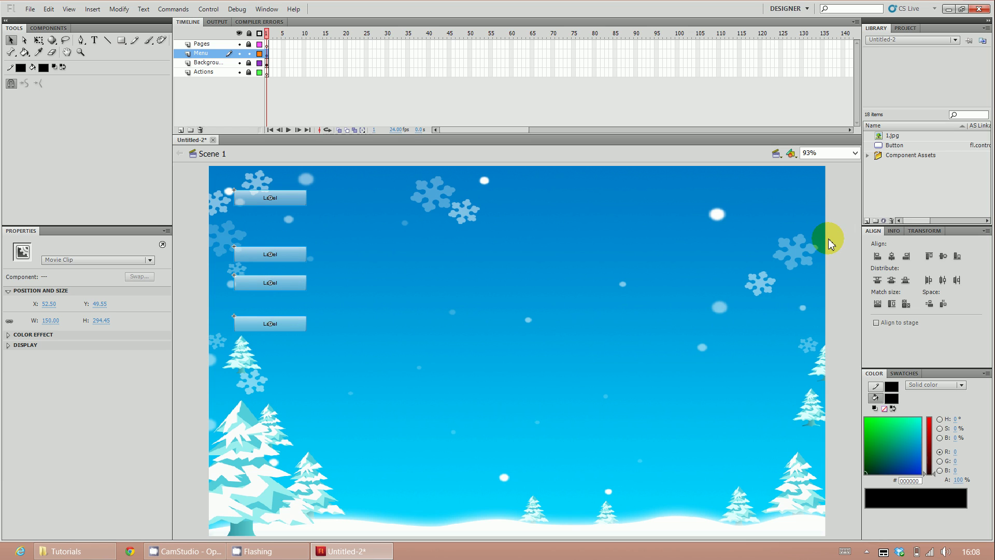
{"action": "left_click", "coordinate": [891, 281]}
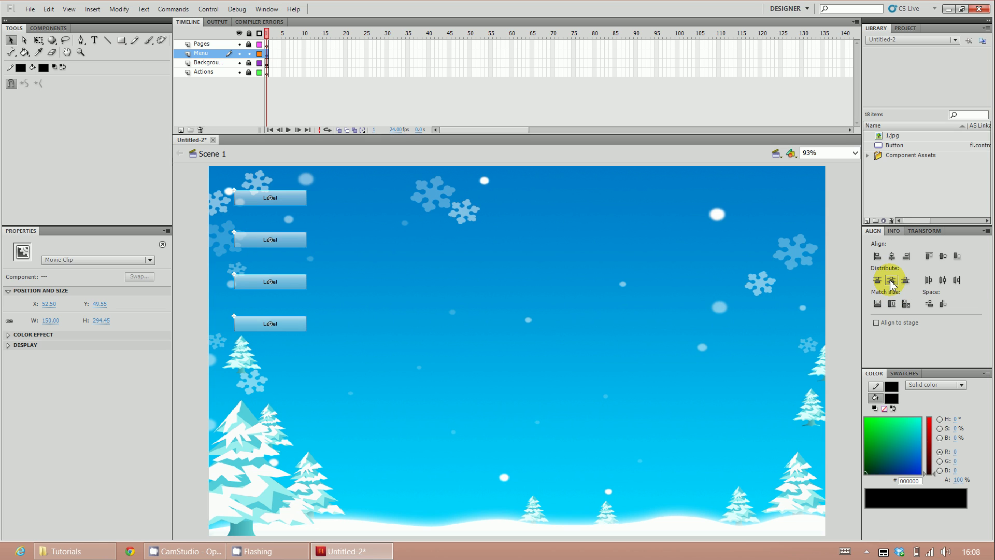
{"action": "left_click", "coordinate": [651, 336]}
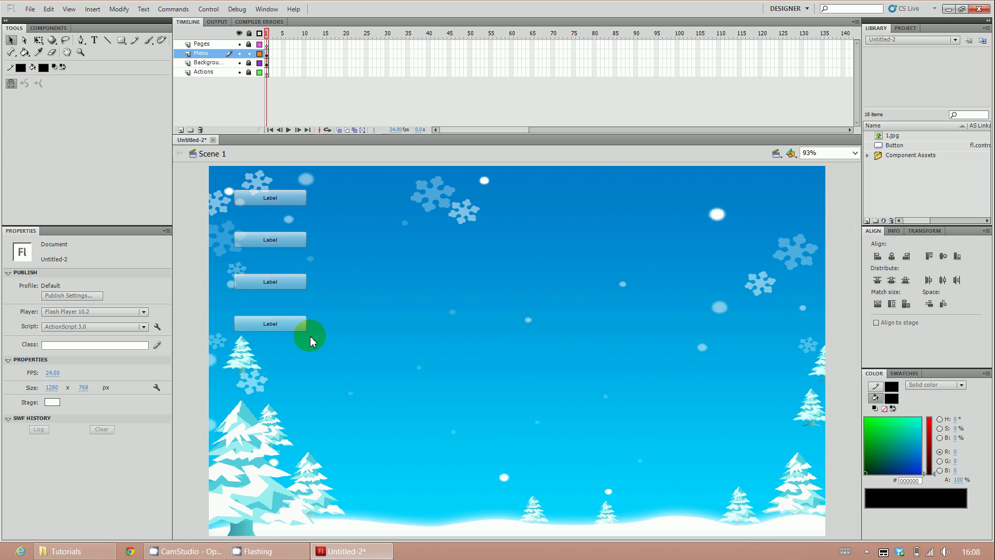
{"action": "left_click", "coordinate": [362, 257]}
Give the top button the instance name Home and the label Home
{"action": "left_click", "coordinate": [289, 210]}
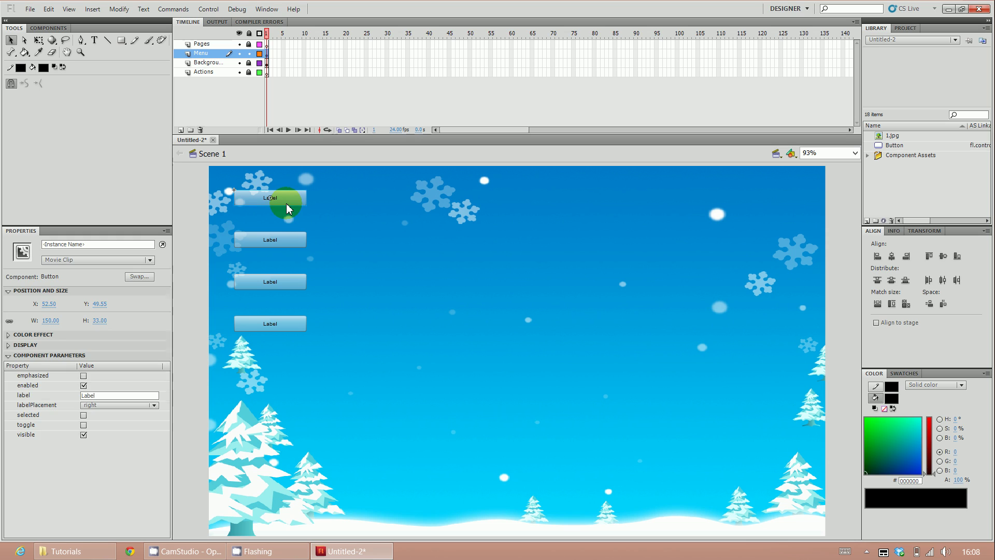
{"action": "left_click", "coordinate": [53, 245]}
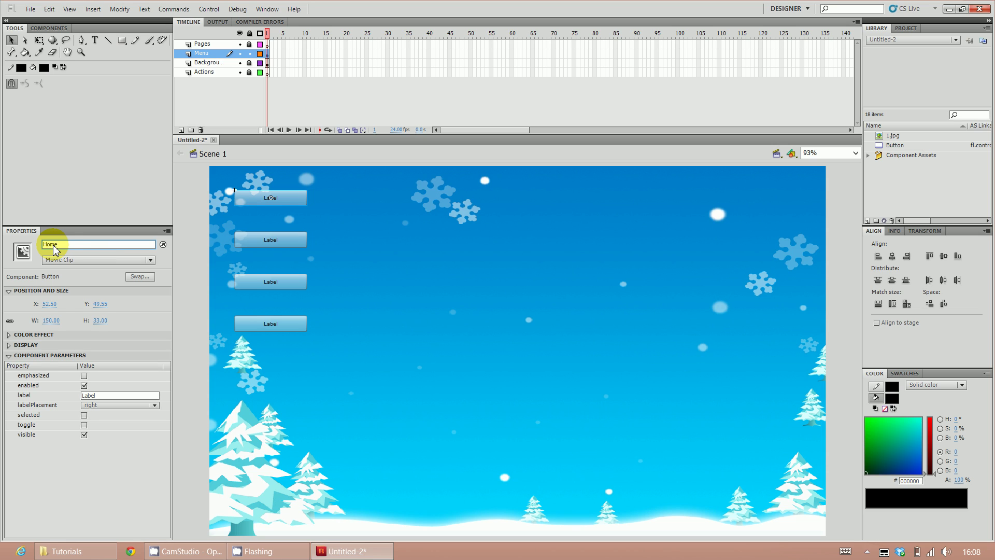
{"action": "left_click_drag", "start_coordinate": [99, 400], "coordinate": [74, 403]}
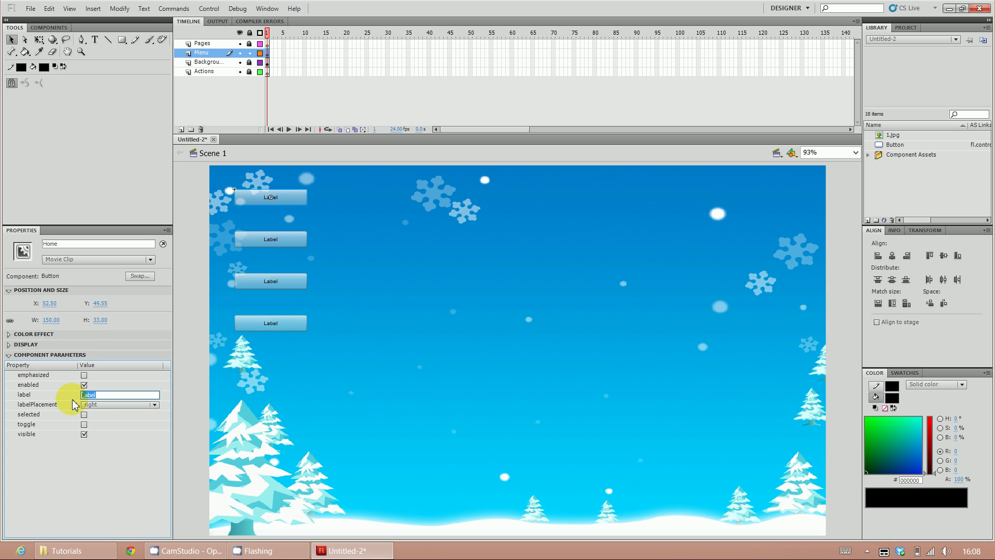
{"action": "key", "text": "Return"}
Give the second menu button the instance name AboutUs and the label About Us
{"action": "left_click", "coordinate": [270, 245]}
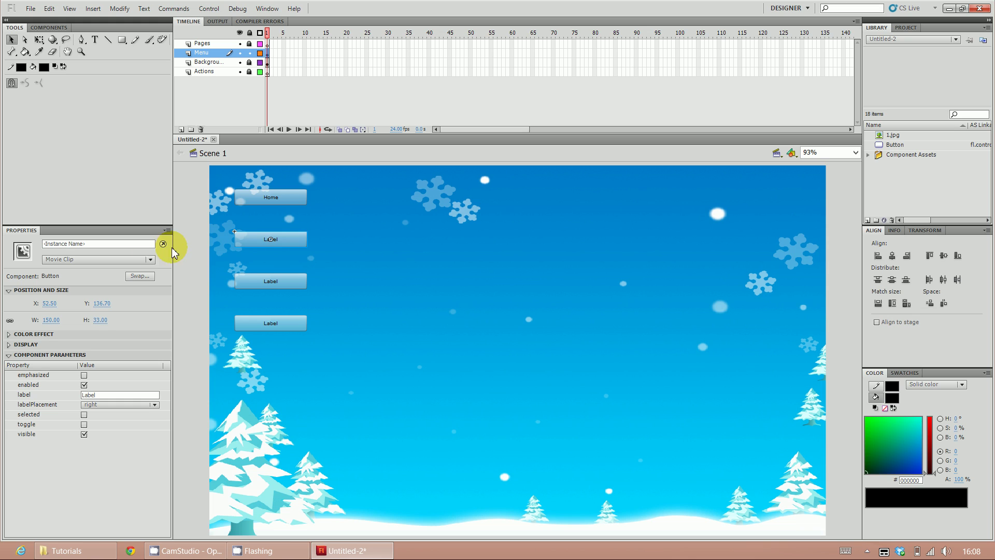
{"action": "left_click", "coordinate": [127, 244]}
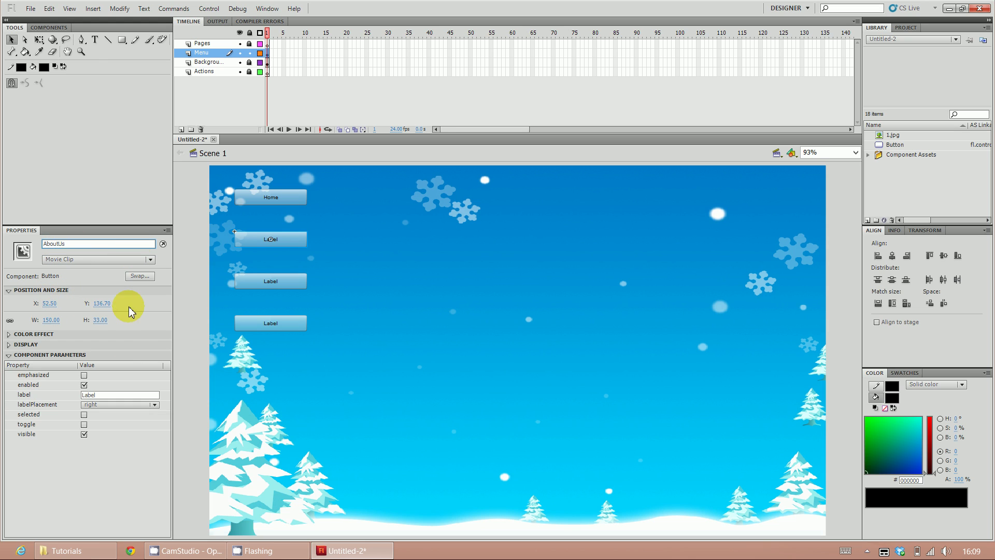
{"action": "left_click", "coordinate": [66, 395]}
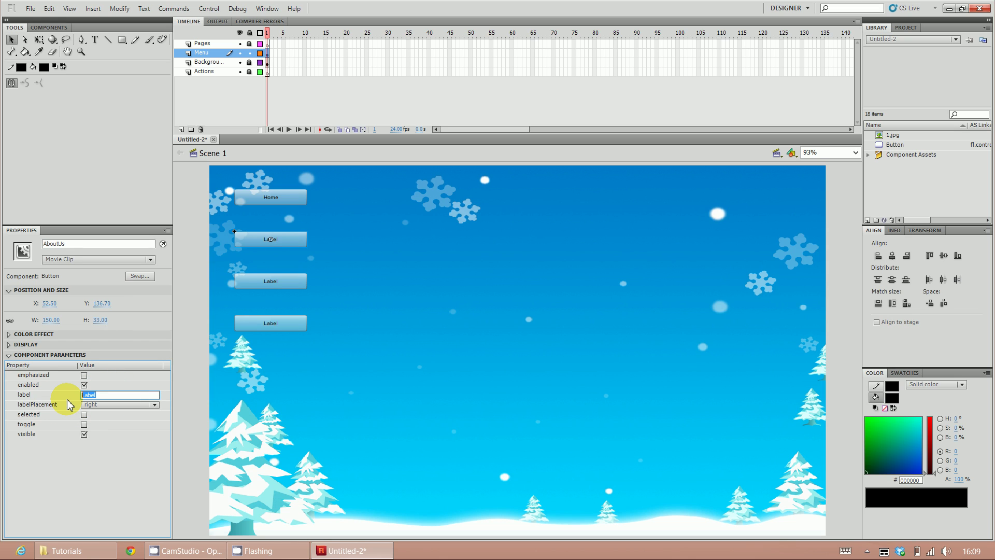
{"action": "type", "text": "About Us"}
{"action": "left_click", "coordinate": [268, 241]}
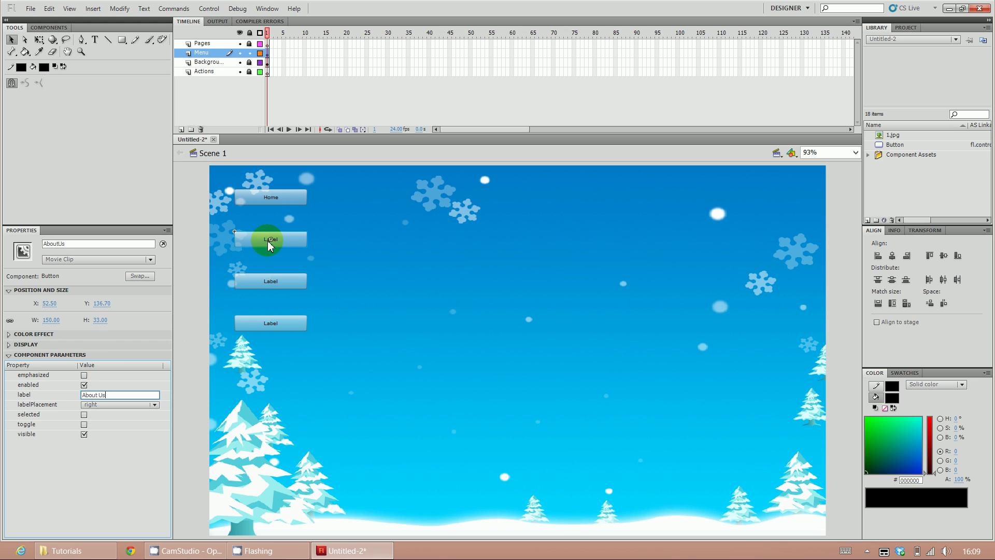
{"action": "left_click", "coordinate": [315, 244]}
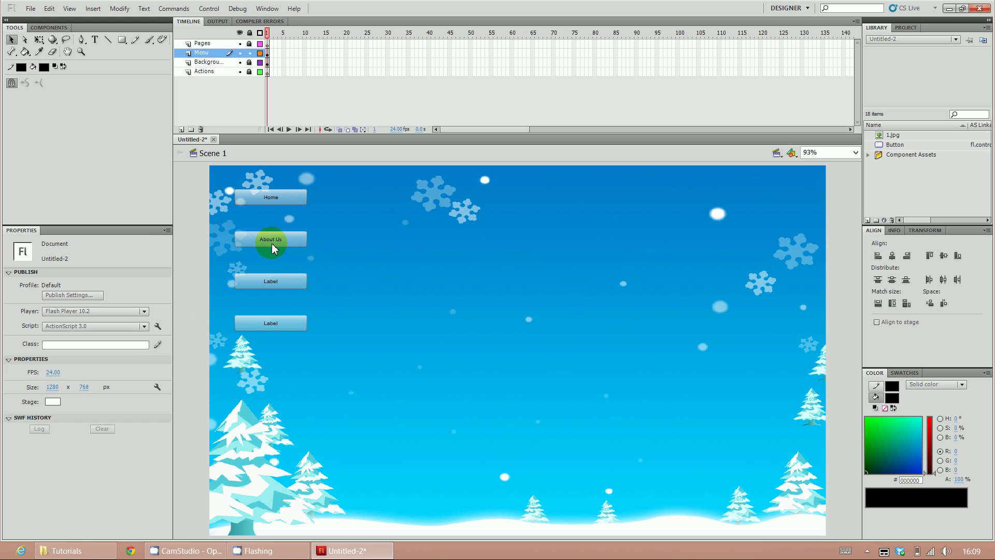
Give the third menu button the instance name Gallery and the label Gallery
{"action": "left_click", "coordinate": [273, 281]}
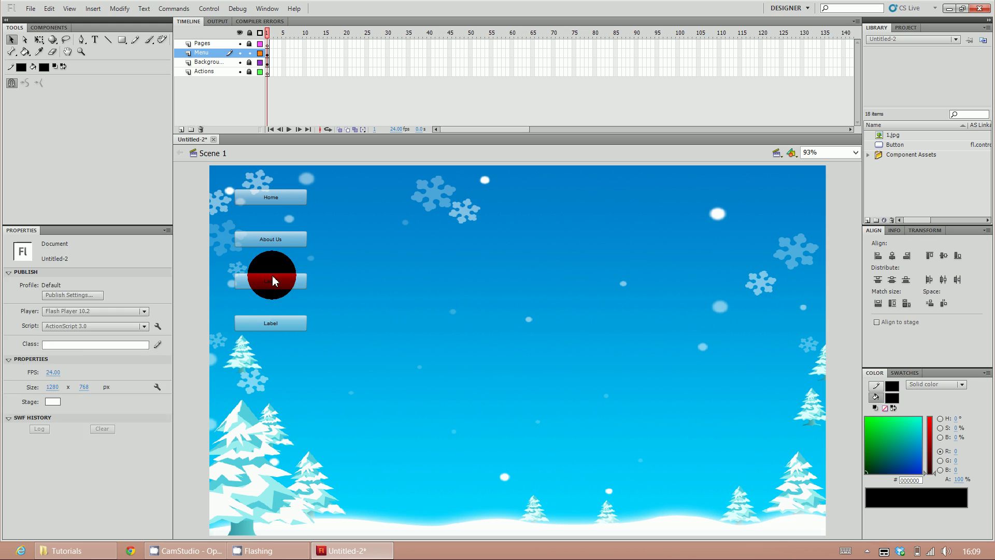
{"action": "left_click", "coordinate": [129, 246]}
{"action": "type", "text": "Gallery"}
{"action": "key", "text": "Return"}
{"action": "left_click", "coordinate": [224, 300]}
{"action": "left_click", "coordinate": [124, 396]}
{"action": "type", "text": "Gallery"}
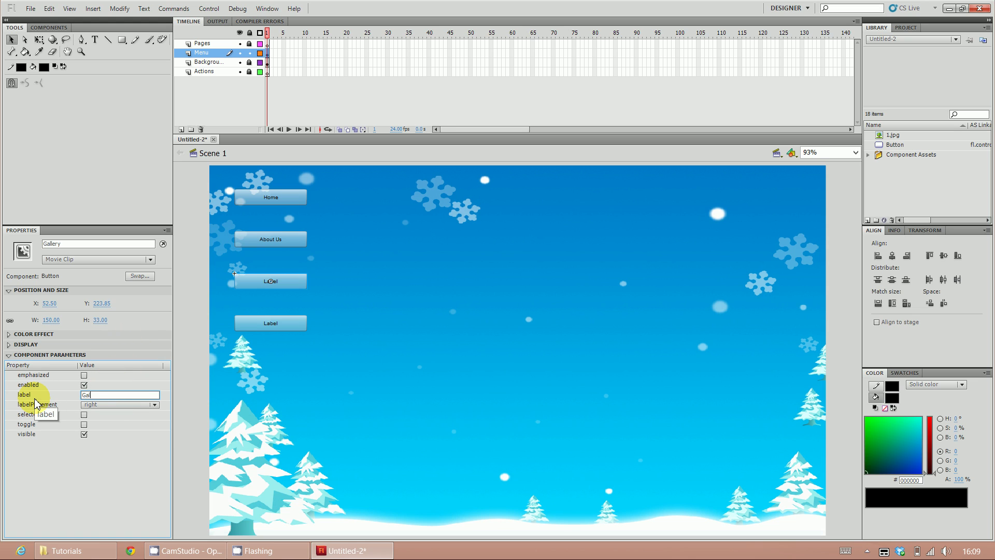
{"action": "key", "text": "Return"}
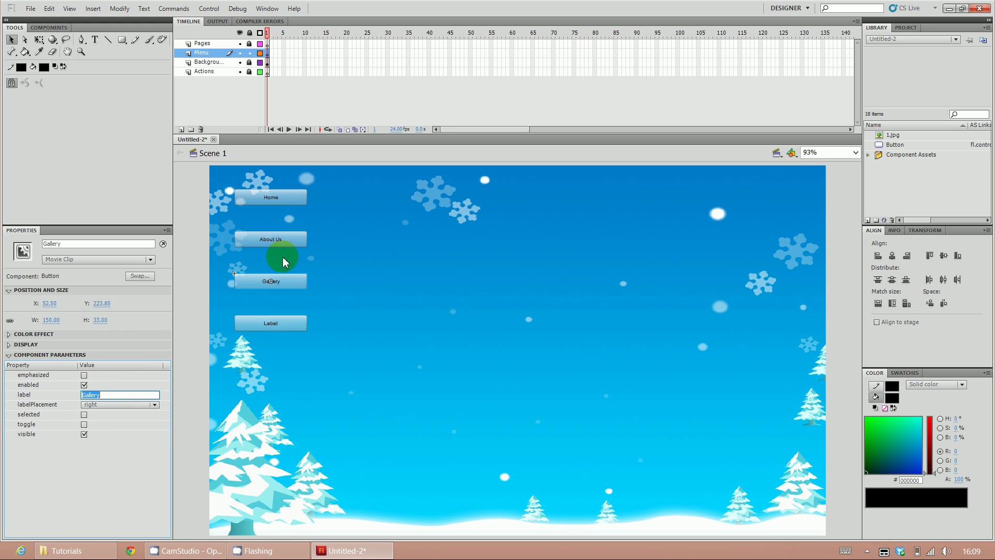
Give the fourth menu button the instance name ContactUs and the label Contact Us, and deselect it
{"action": "left_click", "coordinate": [271, 326]}
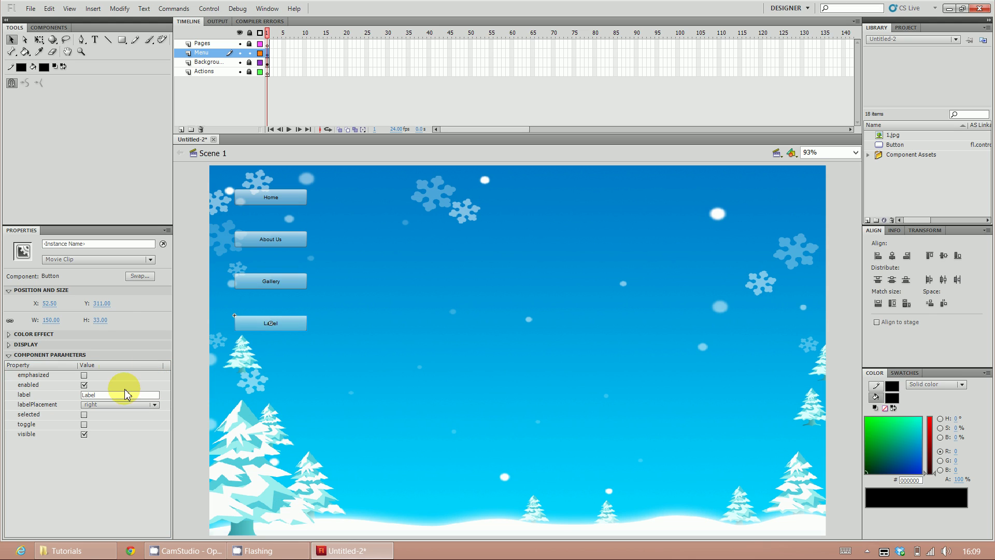
{"action": "left_click", "coordinate": [91, 244]}
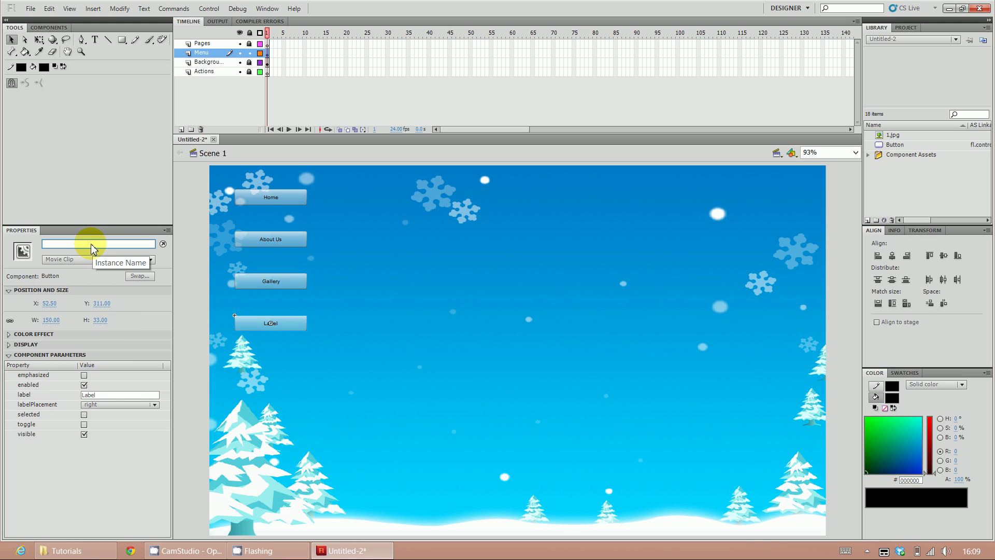
{"action": "type", "text": "ContactUs"}
{"action": "key", "text": "Return"}
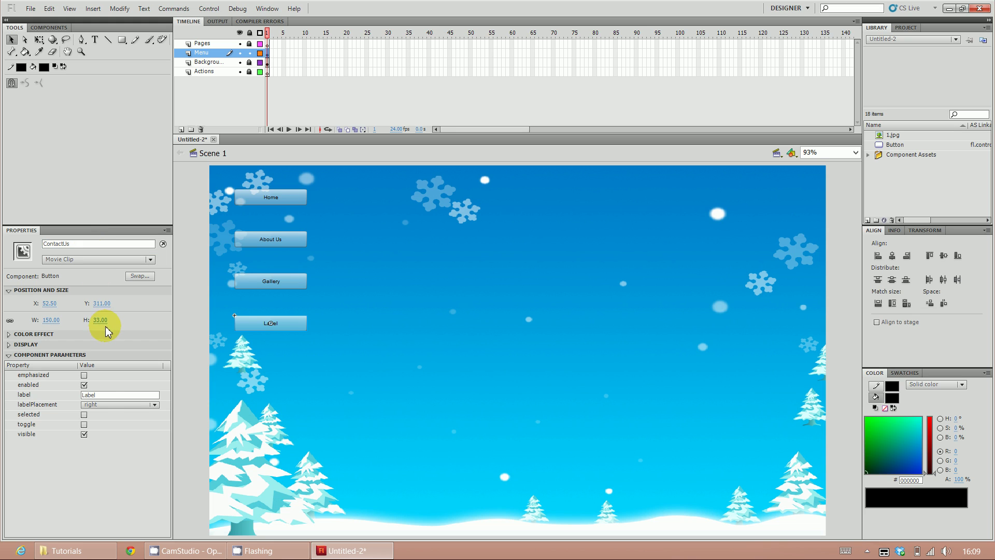
{"action": "left_click", "coordinate": [102, 396]}
{"action": "type", "text": "C"}
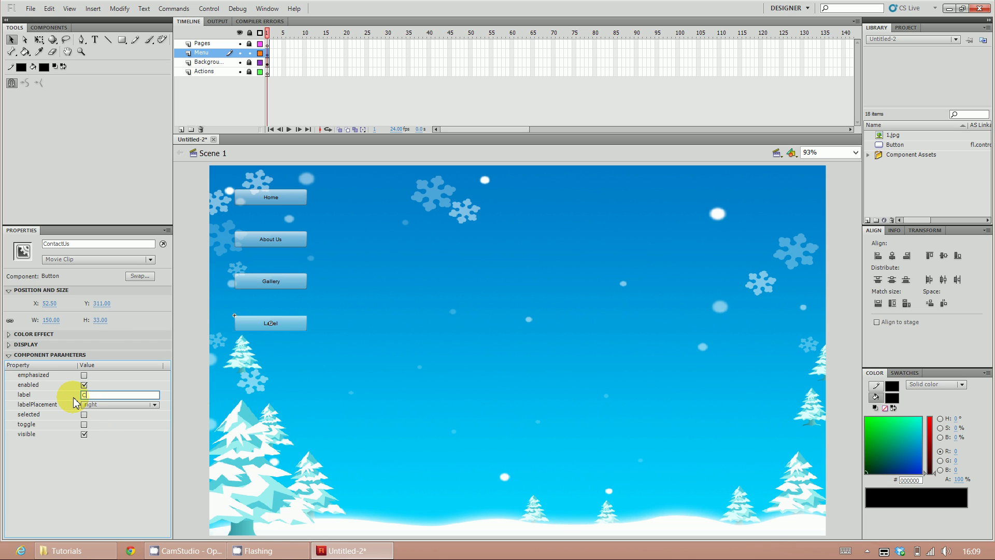
{"action": "type", "text": "ontact Us"}
{"action": "key", "text": "Return"}
{"action": "left_click", "coordinate": [530, 306]}
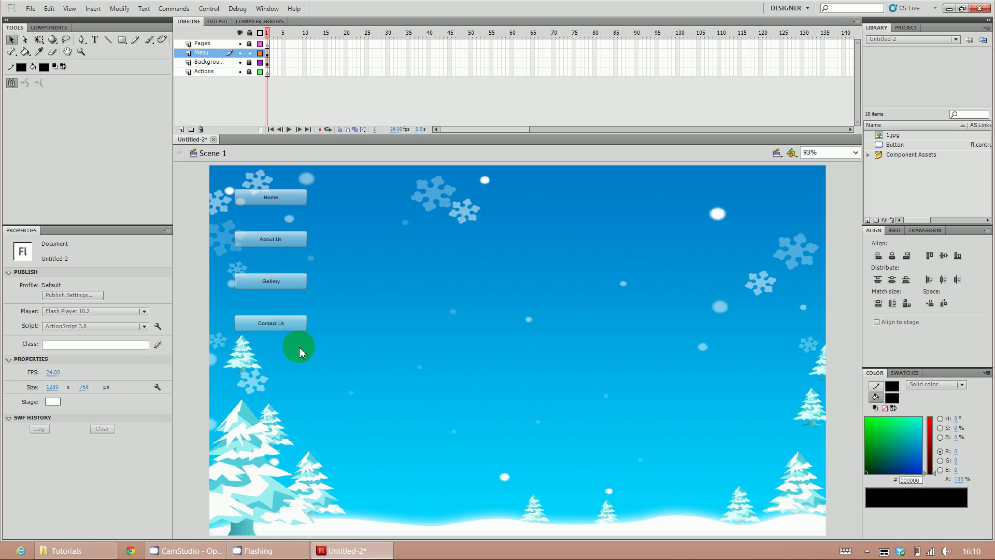
Set up the Text tool with a 50 pt character size and red #FF0000 text color
{"action": "left_click", "coordinate": [95, 40]}
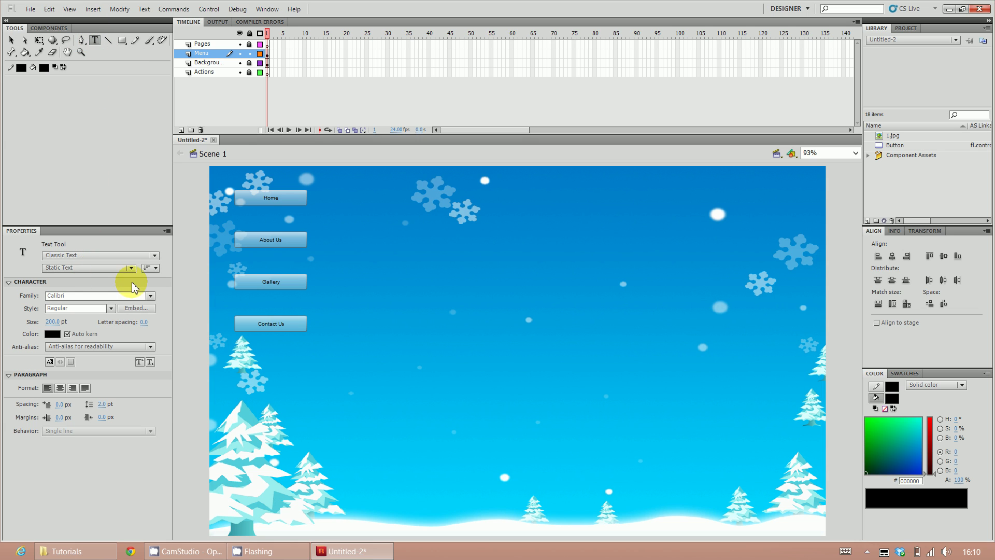
{"action": "left_click", "coordinate": [150, 296]}
{"action": "left_click", "coordinate": [153, 297]}
{"action": "left_click", "coordinate": [151, 296]}
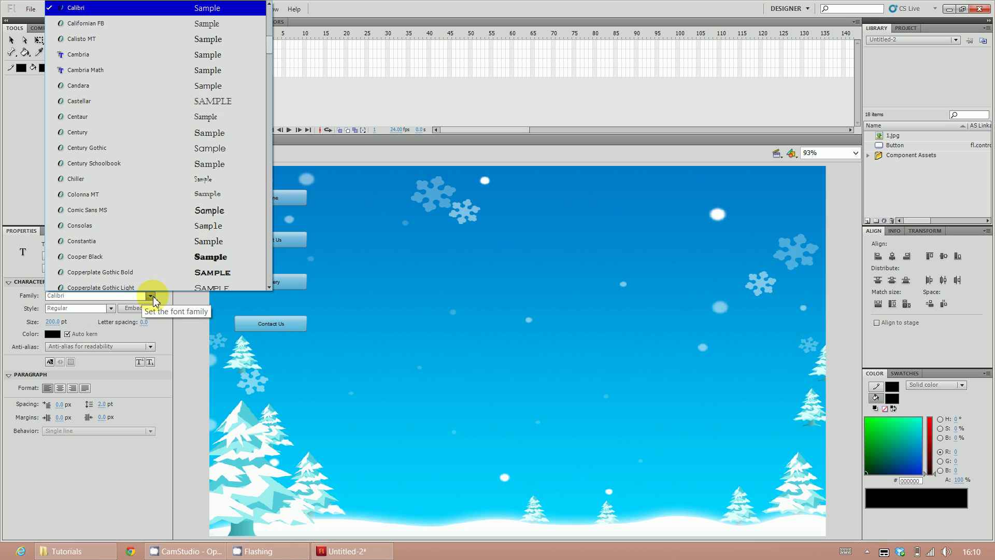
{"action": "left_click", "coordinate": [192, 550]}
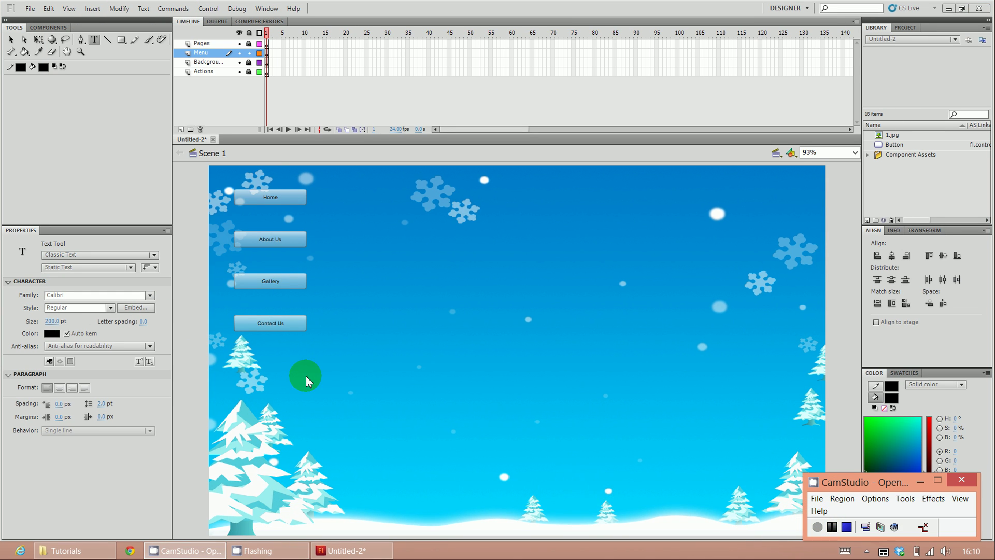
{"action": "left_click", "coordinate": [153, 485]}
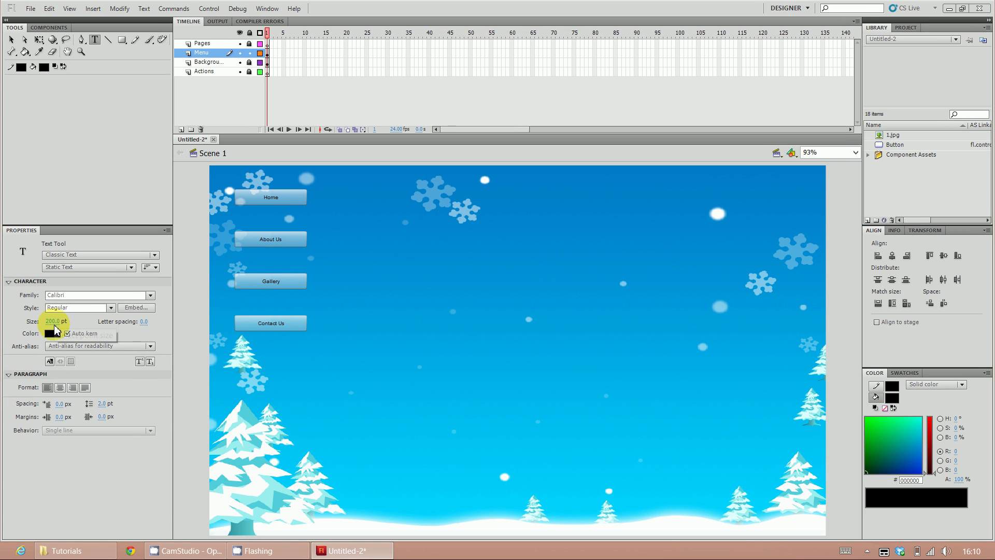
{"action": "left_click", "coordinate": [55, 324]}
{"action": "type", "text": "50"}
{"action": "key", "text": "Return"}
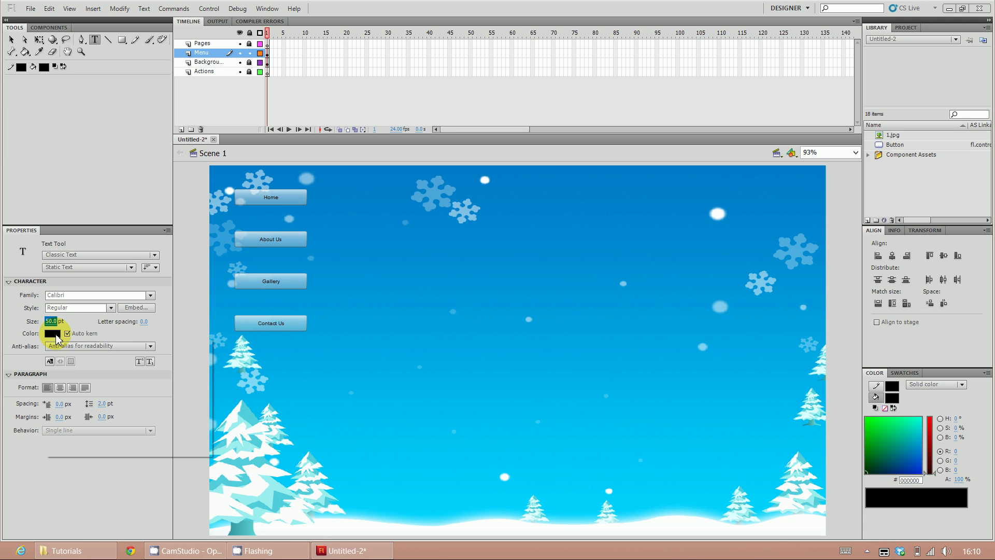
{"action": "left_click", "coordinate": [56, 338]}
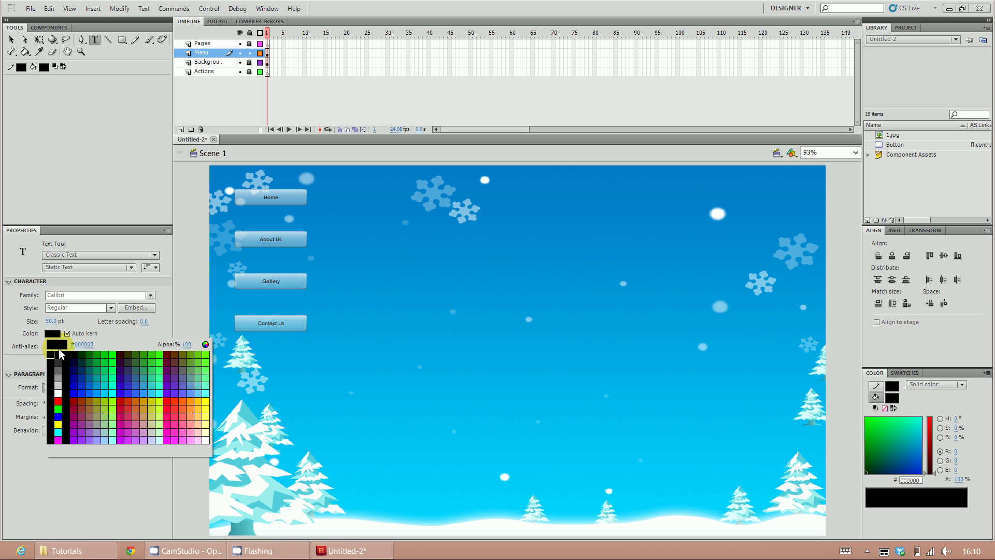
{"action": "left_click", "coordinate": [58, 401]}
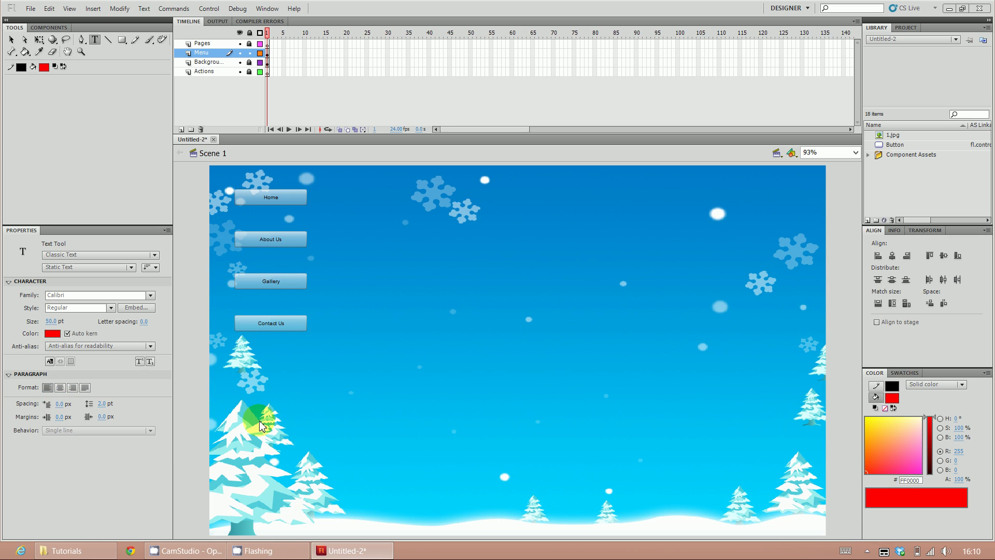
Add a text box about 199 px wide below the Contact Us button reading My First Flash Website, one word per line
{"action": "left_click_drag", "start_coordinate": [232, 384], "coordinate": [327, 496]}
{"action": "type", "text": "My"}
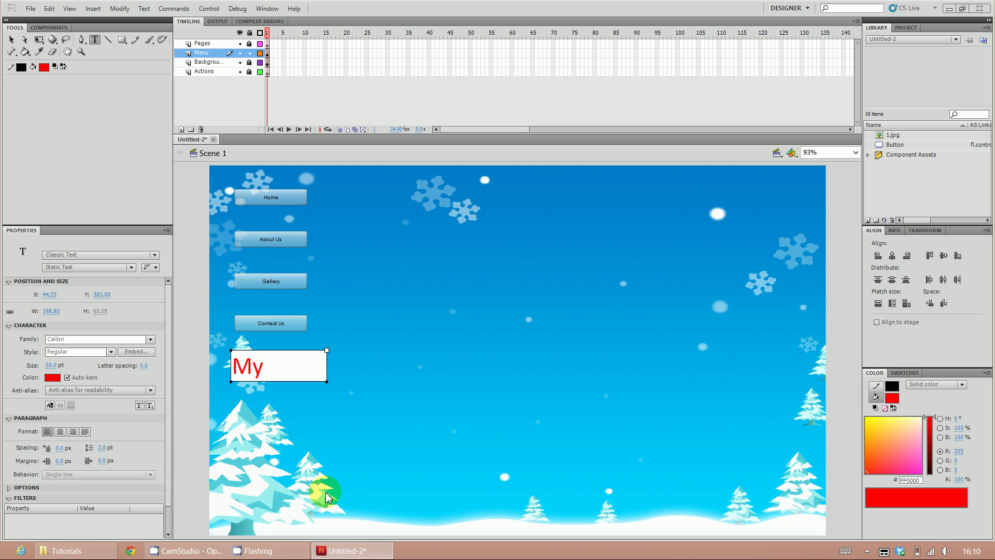
{"action": "key", "text": "Return"}
{"action": "type", "text": "First"}
{"action": "key", "text": "Return"}
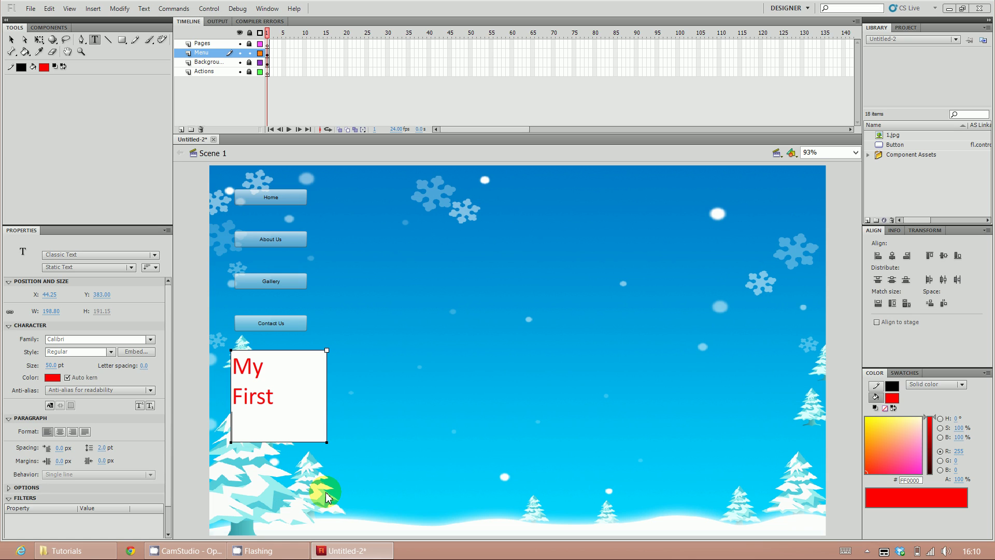
{"action": "type", "text": "Flash"}
{"action": "key", "text": "Return"}
{"action": "type", "text": "W"}
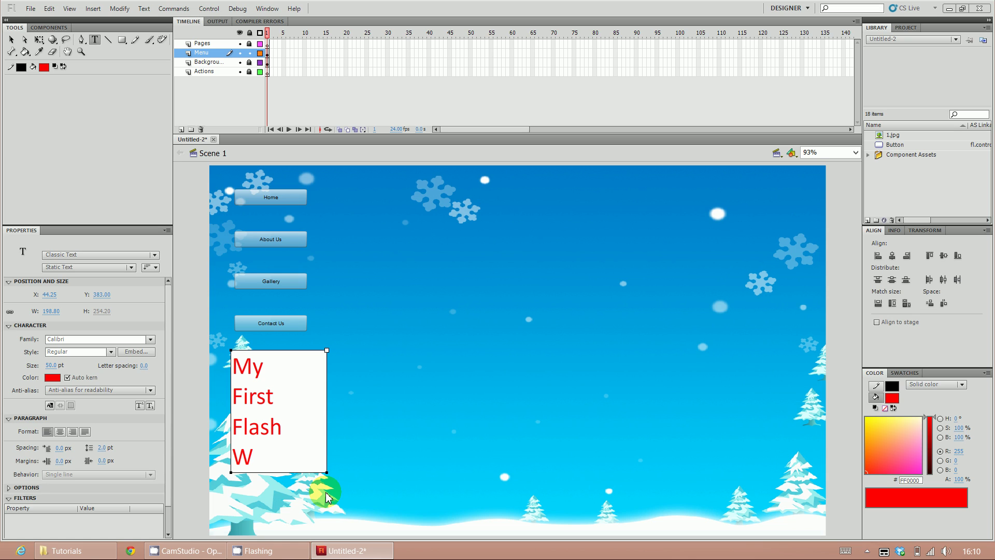
{"action": "type", "text": "ebsite"}
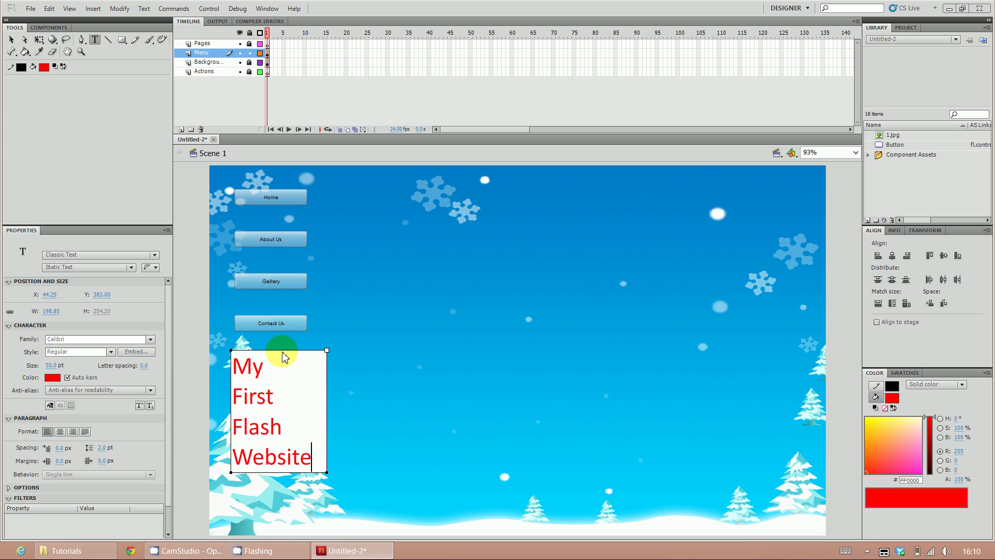
Move the title text box down to about Y 452 and center-align its four lines
{"action": "left_click_drag", "start_coordinate": [283, 357], "coordinate": [284, 389]}
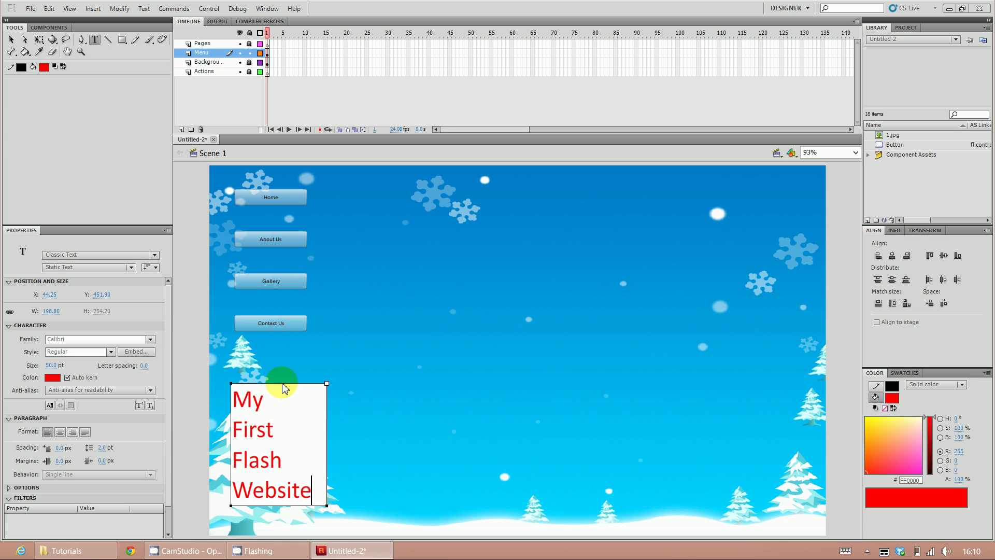
{"action": "left_click_drag", "start_coordinate": [312, 493], "coordinate": [232, 398]}
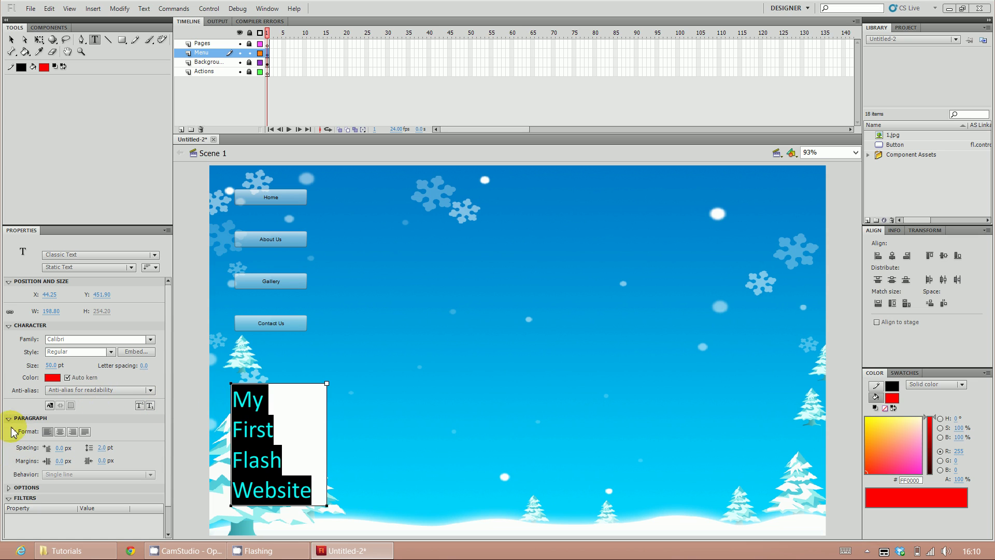
{"action": "left_click", "coordinate": [60, 431]}
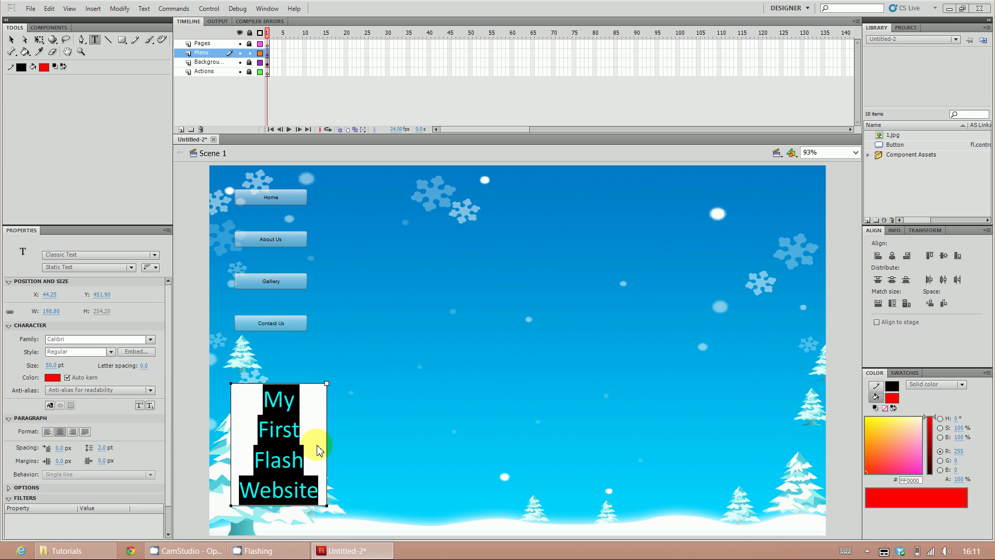
{"action": "left_click", "coordinate": [333, 429]}
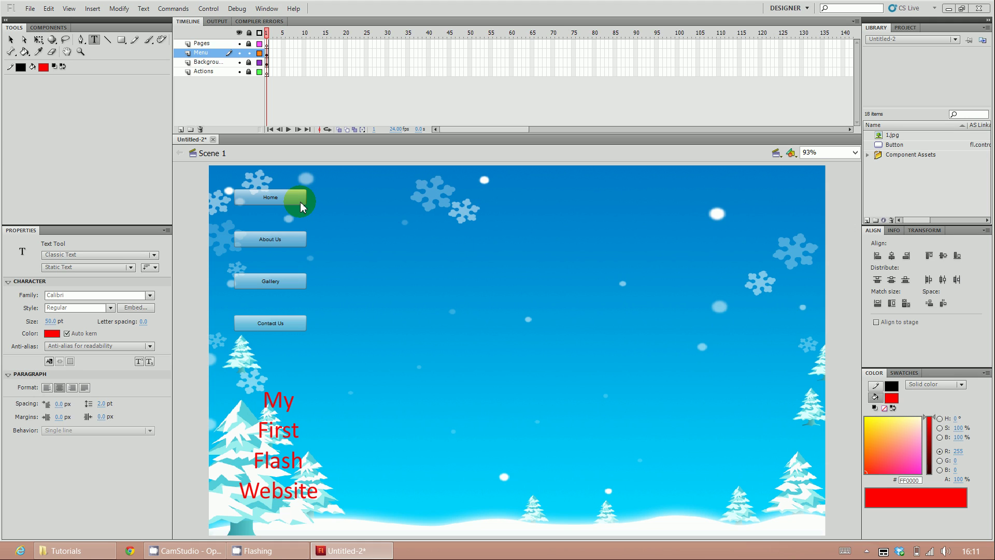
Draw a large content rectangle beside the menu buttons with no stroke and a dark blue #000066 fill at 50% alpha
{"action": "left_click", "coordinate": [332, 209]}
{"action": "left_click", "coordinate": [122, 41]}
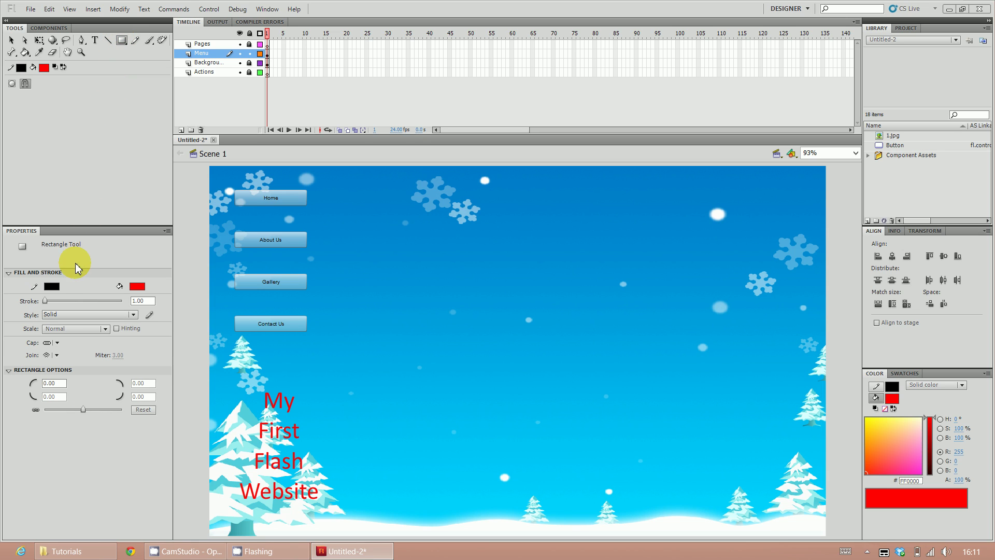
{"action": "left_click", "coordinate": [52, 286]}
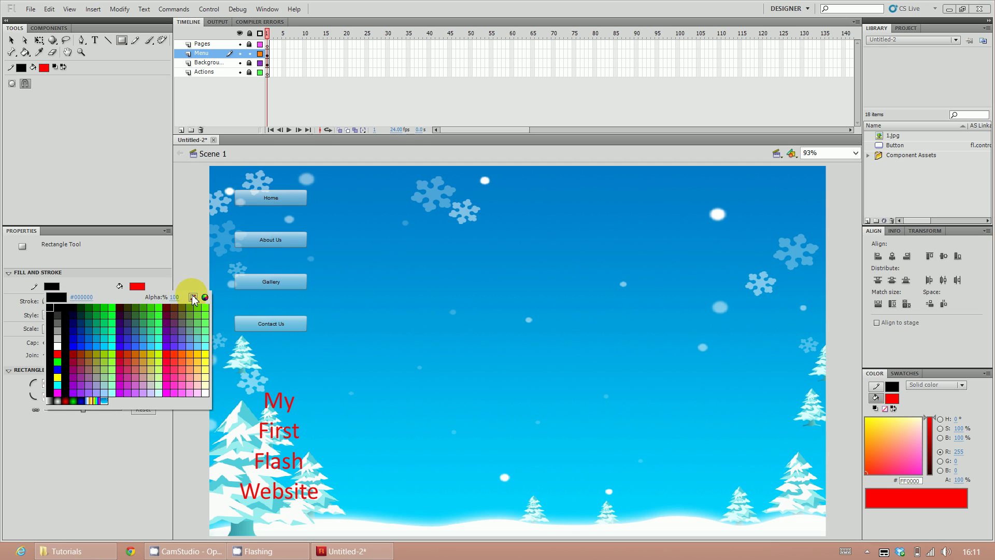
{"action": "left_click", "coordinate": [193, 298]}
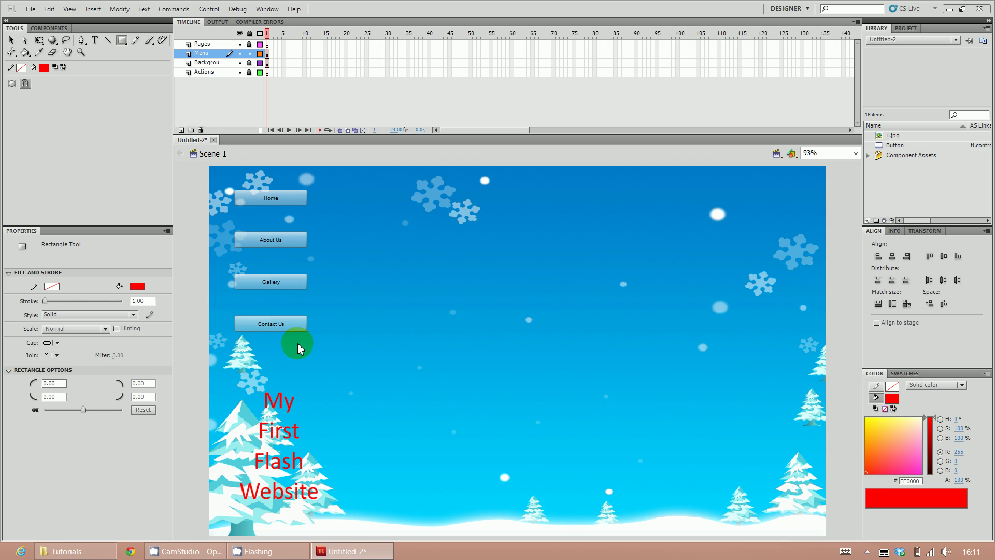
{"action": "left_click", "coordinate": [144, 288]}
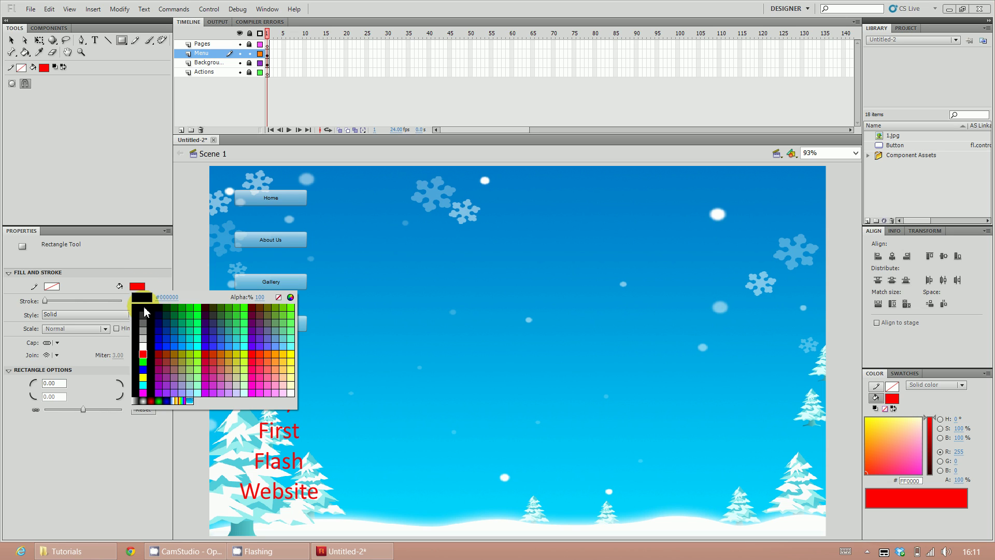
{"action": "left_click", "coordinate": [162, 325]}
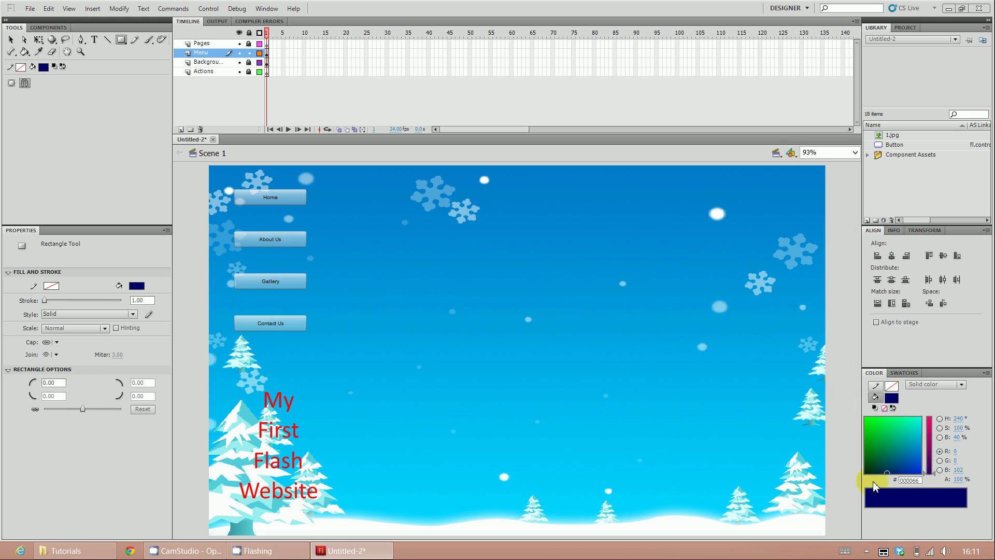
{"action": "left_click", "coordinate": [958, 479]}
{"action": "type", "text": "50"}
{"action": "key", "text": "Return"}
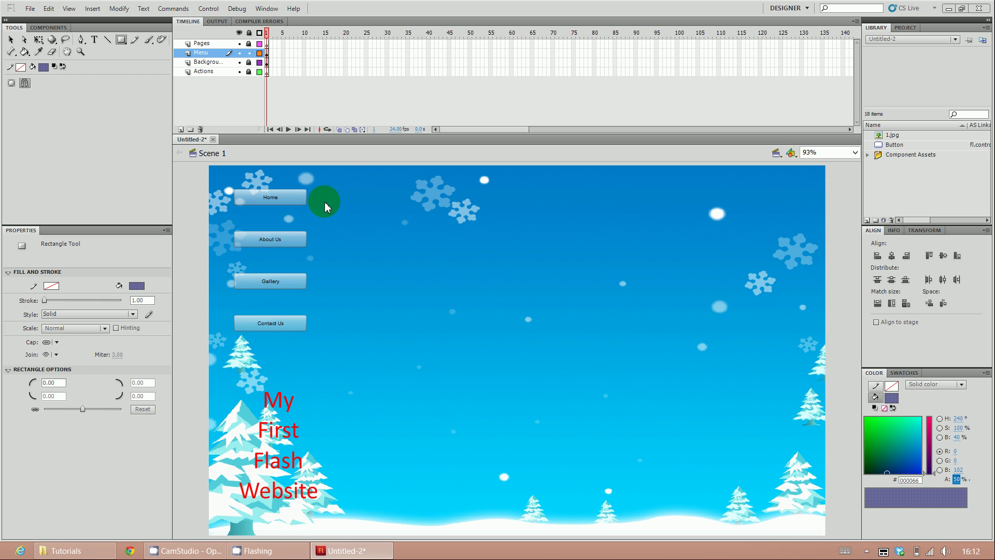
{"action": "left_click_drag", "start_coordinate": [322, 192], "coordinate": [804, 517]}
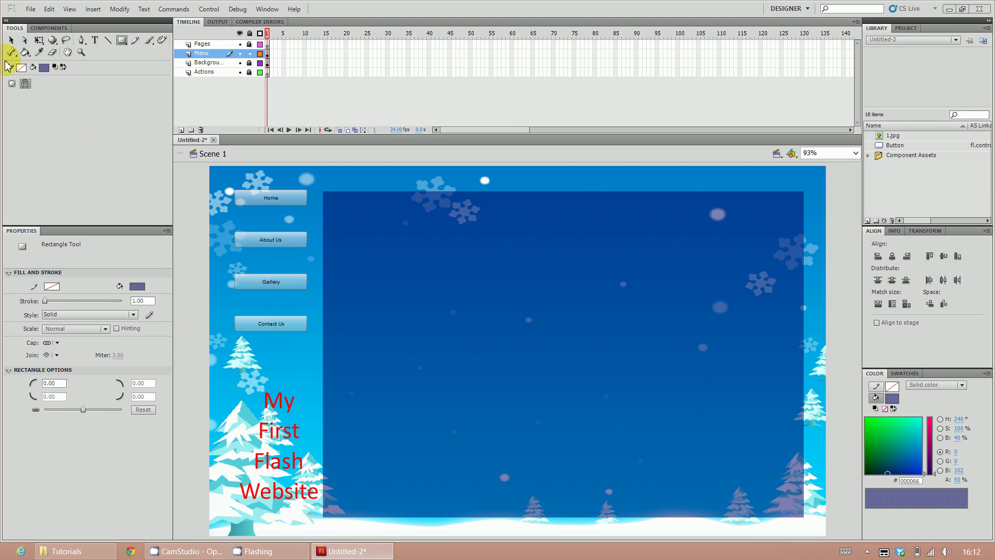
Resize the content rectangle to 1000 px wide and 700 px high with its width and height unlinked
{"action": "left_click", "coordinate": [11, 40]}
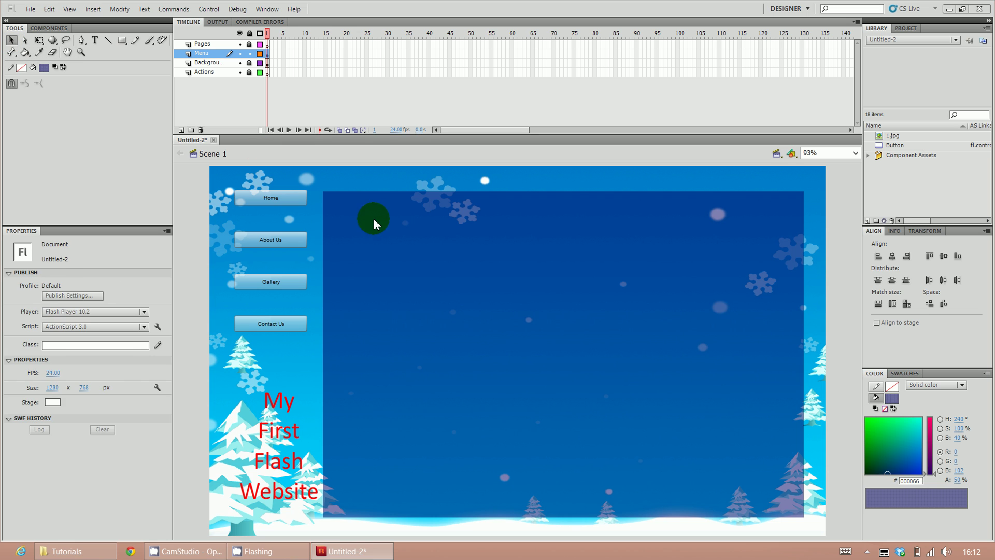
{"action": "left_click", "coordinate": [372, 219]}
{"action": "left_click", "coordinate": [52, 303]}
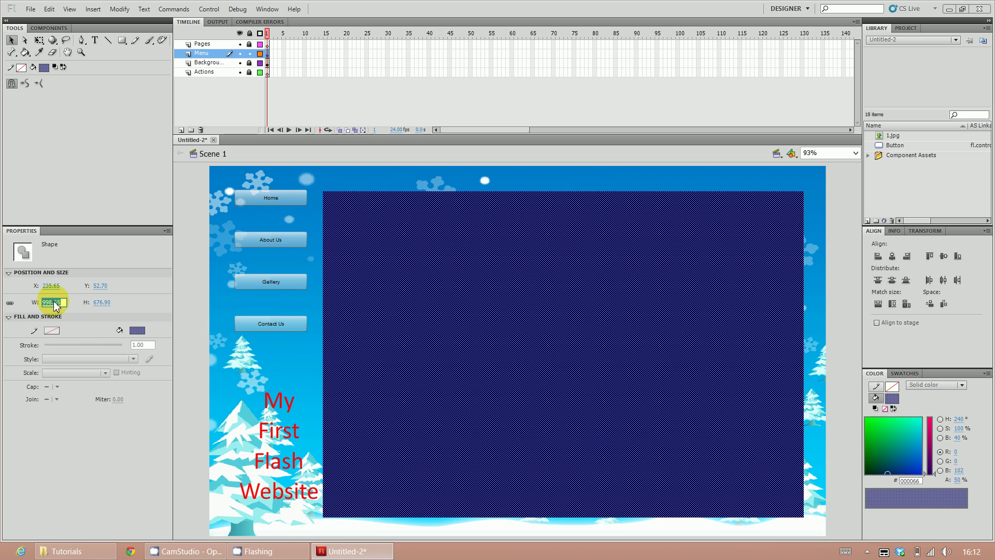
{"action": "type", "text": "1000"}
{"action": "key", "text": "Tab"}
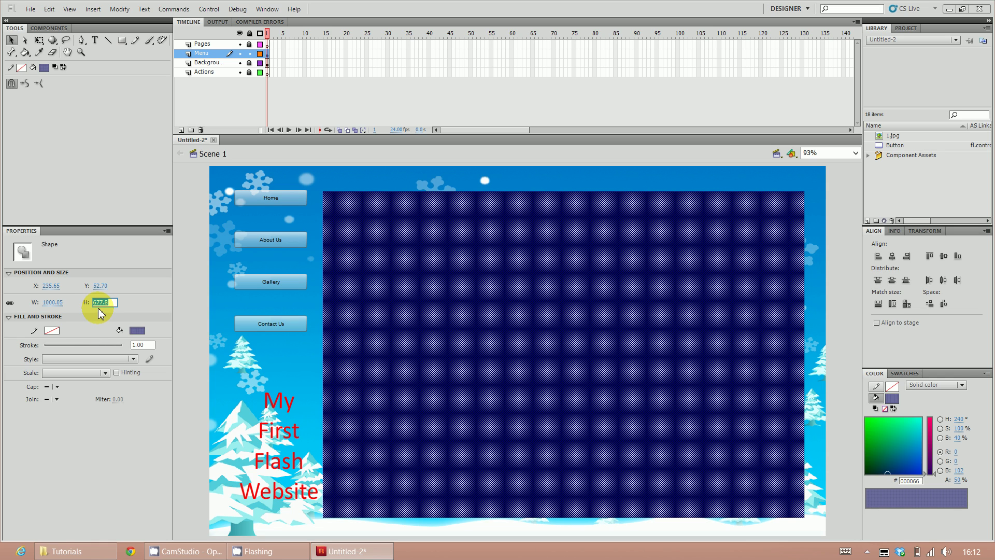
{"action": "type", "text": "700"}
{"action": "key", "text": "Return"}
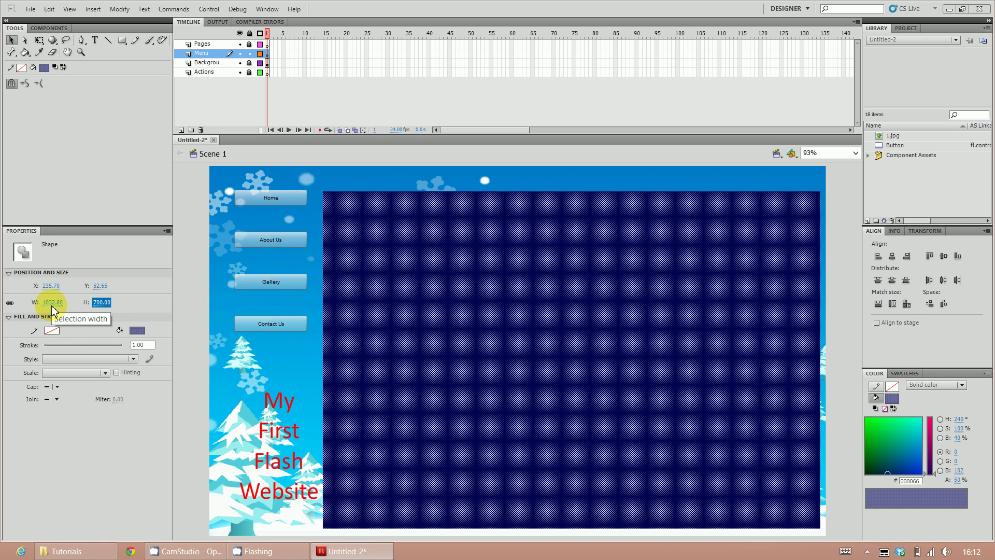
{"action": "left_click", "coordinate": [10, 305]}
{"action": "left_click", "coordinate": [51, 303]}
{"action": "type", "text": "1000"}
{"action": "key", "text": "Return"}
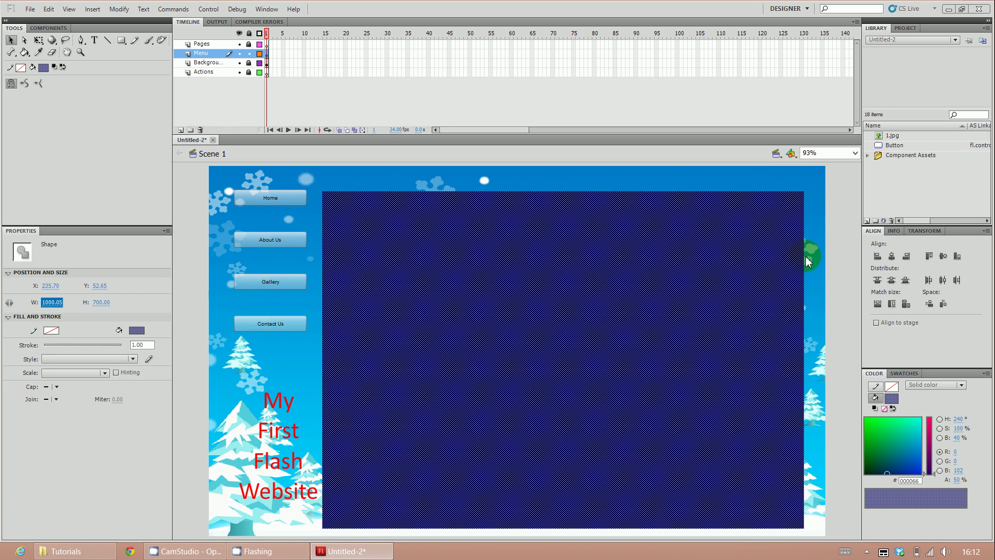
Move the content rectangle to about X 250, Y 34 on the stage
{"action": "mouse_move", "coordinate": [685, 357]}
{"action": "left_mouse_down"}
{"action": "mouse_move", "coordinate": [698, 341]}
{"action": "mouse_move", "coordinate": [691, 349]}
{"action": "left_mouse_up"}
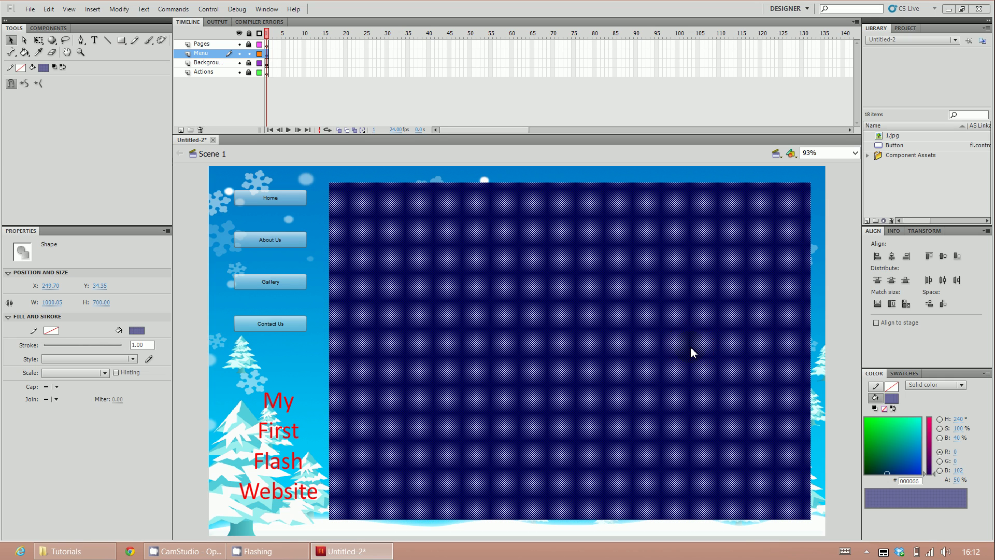
{"action": "left_click", "coordinate": [854, 356]}
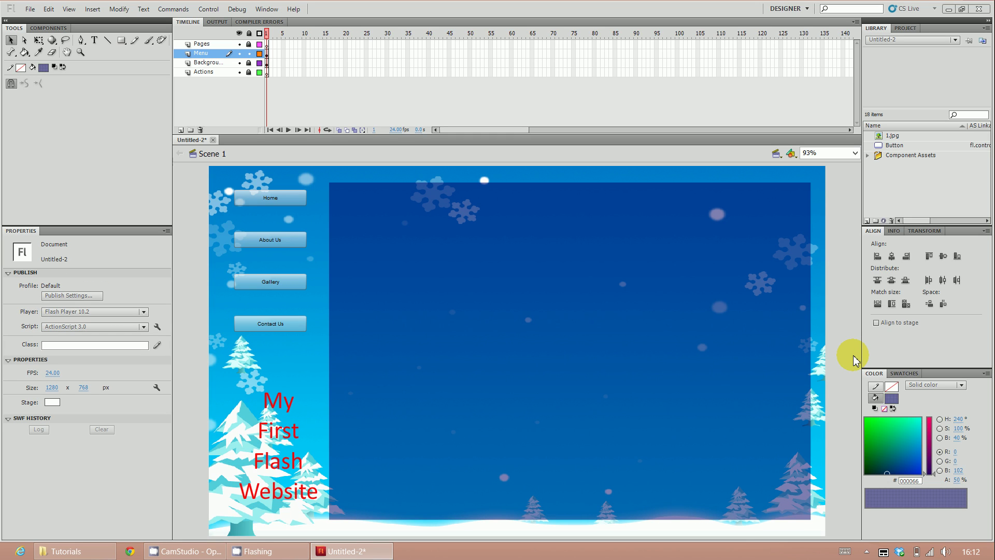
{"action": "left_click_drag", "start_coordinate": [854, 358], "coordinate": [659, 345]}
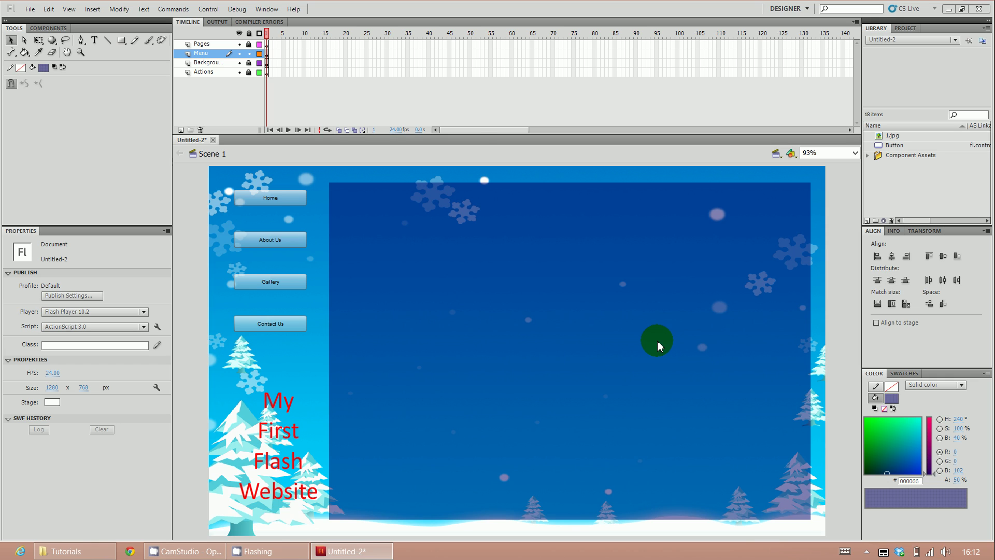
Lock the Menu layer, unlock Pages, and add a text box about 574 px wide on Pages reading Home Page above the content area
{"action": "left_click", "coordinate": [249, 44]}
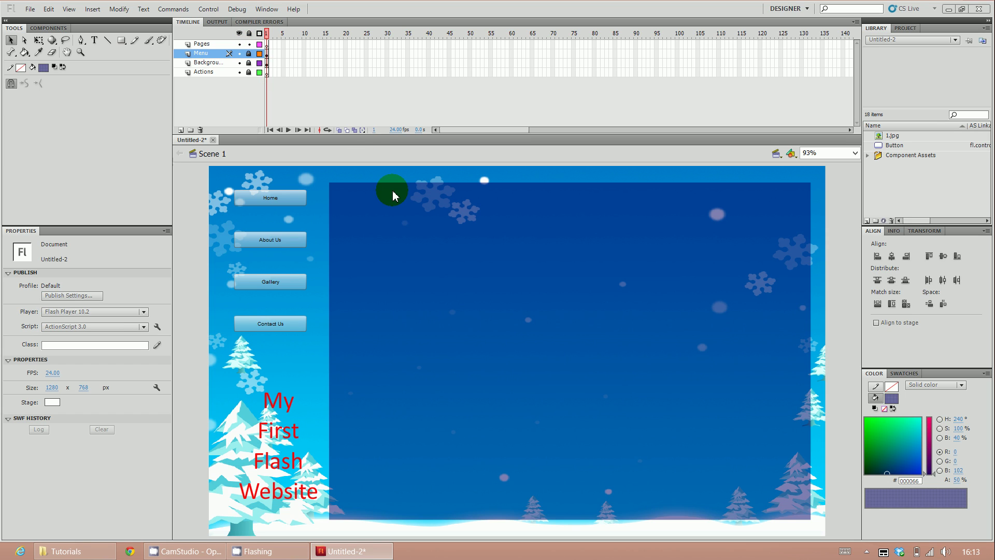
{"action": "left_click", "coordinate": [95, 39]}
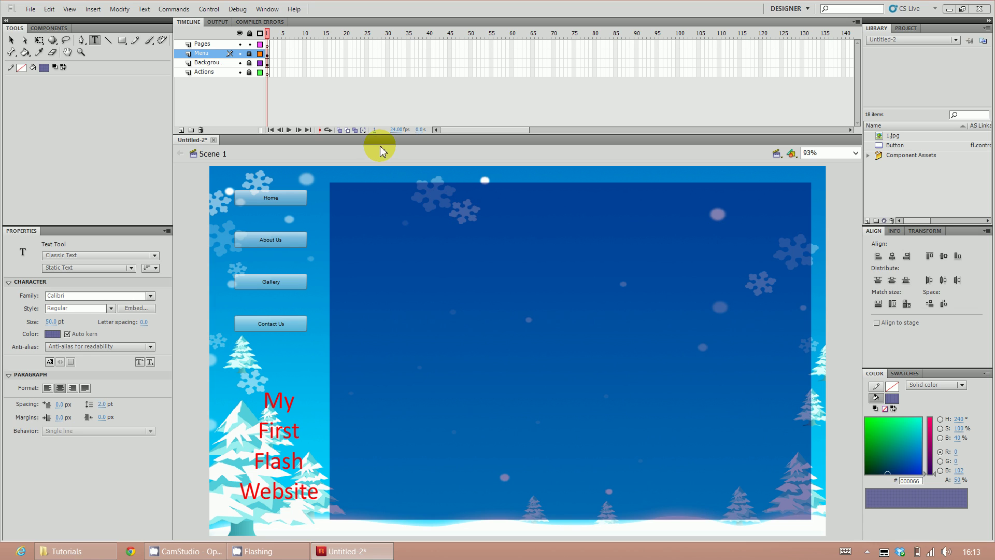
{"action": "left_click", "coordinate": [217, 44]}
{"action": "left_click_drag", "start_coordinate": [416, 206], "coordinate": [685, 229]}
{"action": "type", "text": "Home Page"}
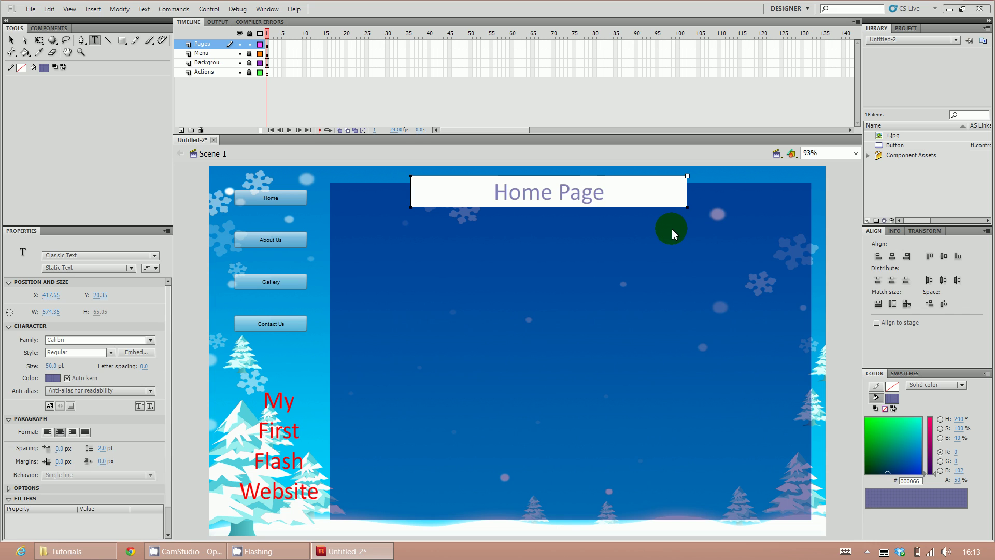
Color the Home Page text red #FF0000 at 100% alpha
{"action": "left_click_drag", "start_coordinate": [610, 189], "coordinate": [479, 206]}
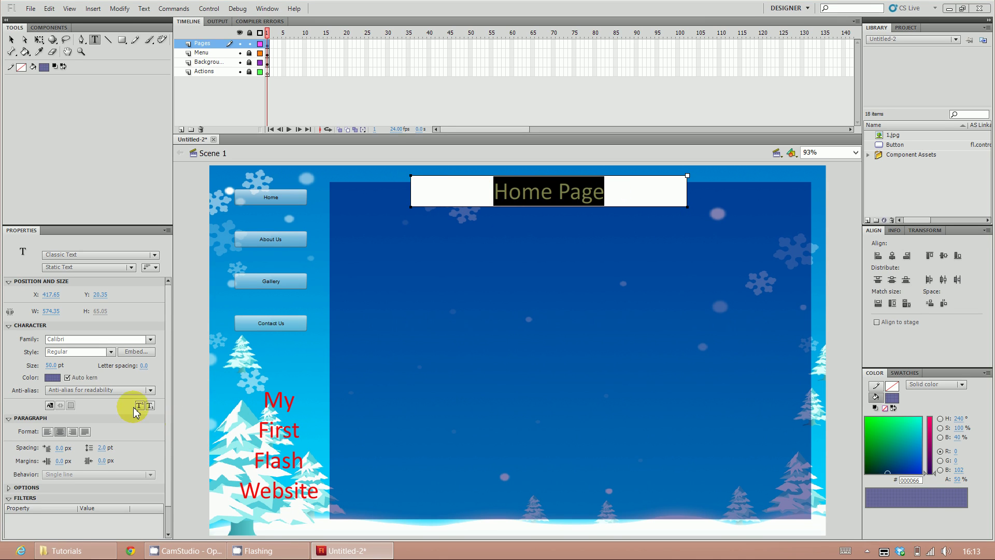
{"action": "left_click", "coordinate": [52, 377]}
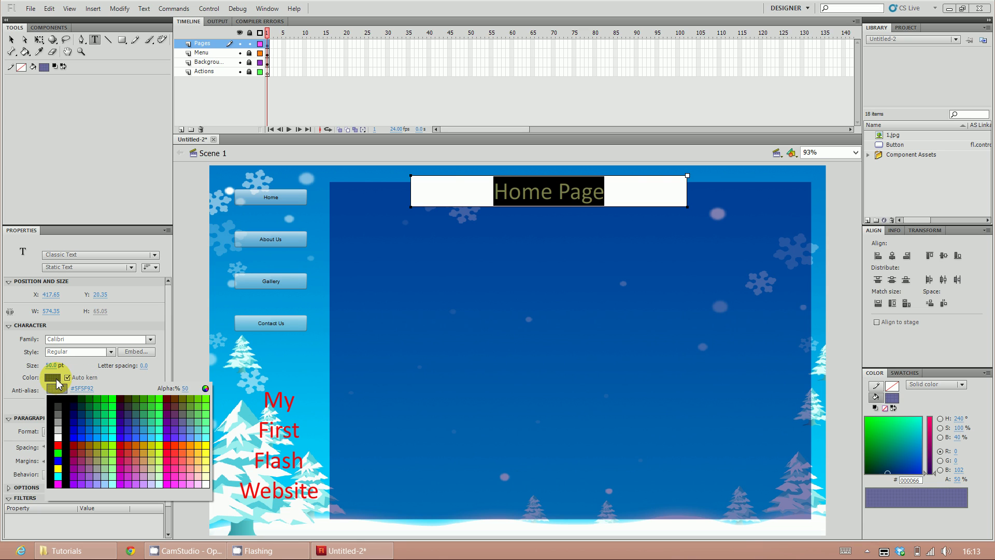
{"action": "left_click", "coordinate": [58, 445]}
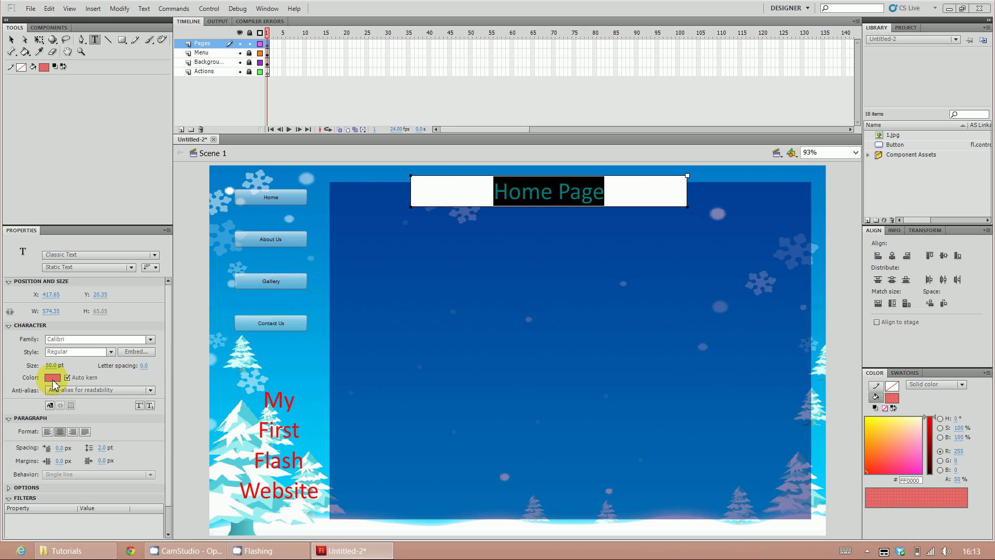
{"action": "left_click", "coordinate": [957, 479]}
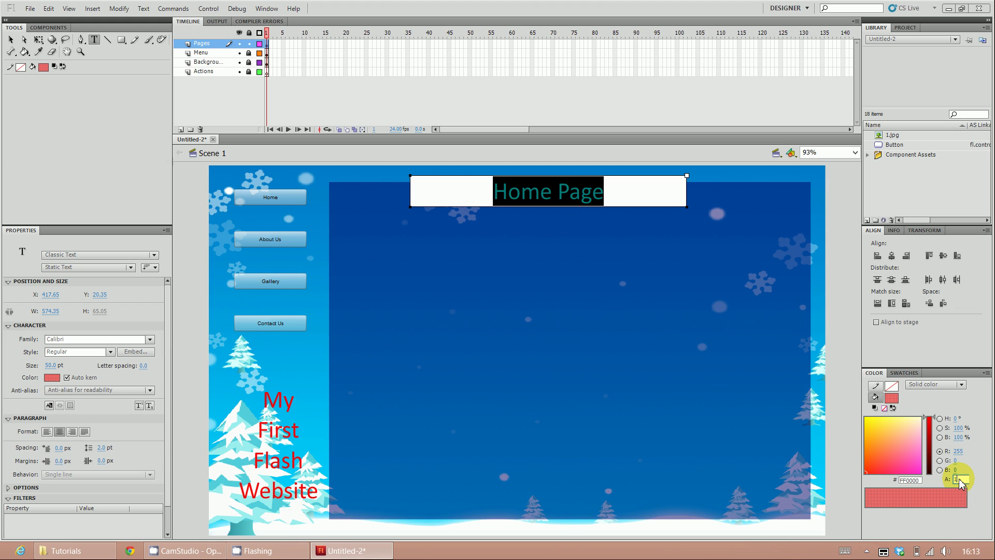
{"action": "key", "text": "Return"}
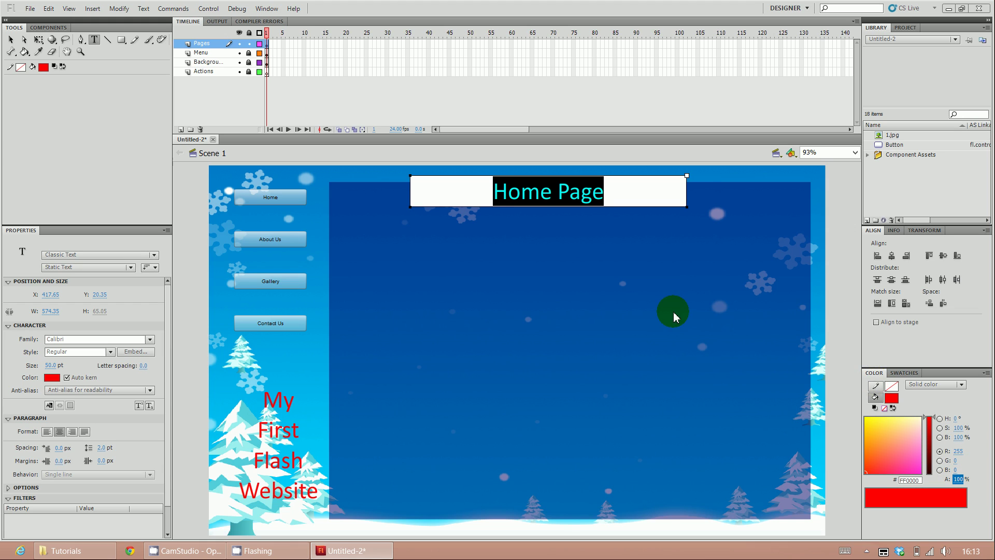
Move the Home Page heading to about X 470, Y 50, inside the upper part of the content rectangle
{"action": "left_click", "coordinate": [9, 41]}
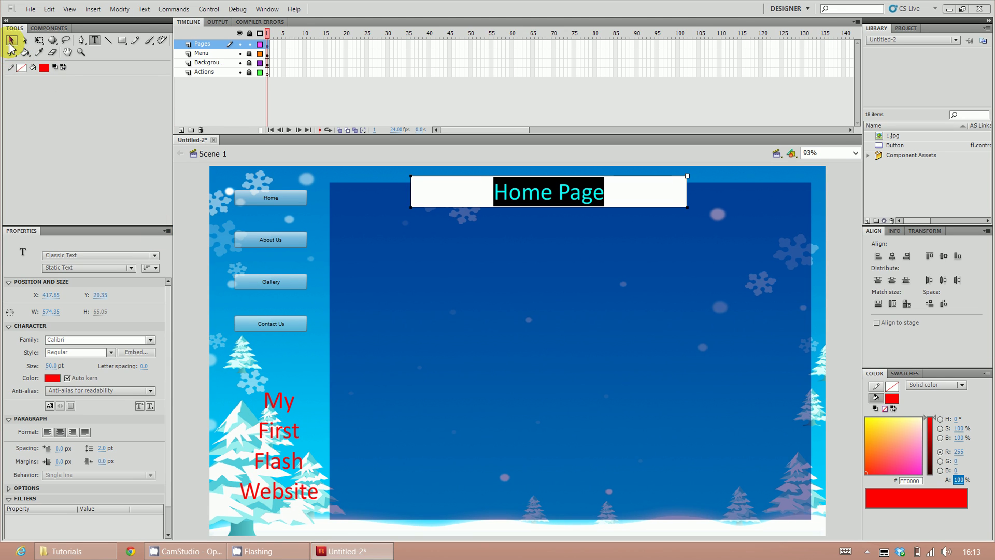
{"action": "left_click_drag", "start_coordinate": [525, 203], "coordinate": [550, 217]}
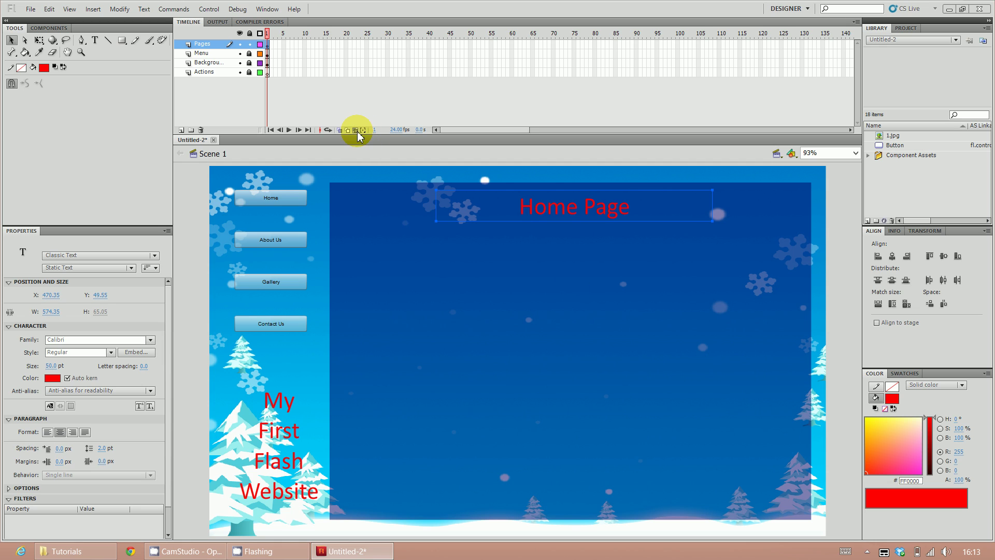
{"action": "left_click", "coordinate": [182, 284]}
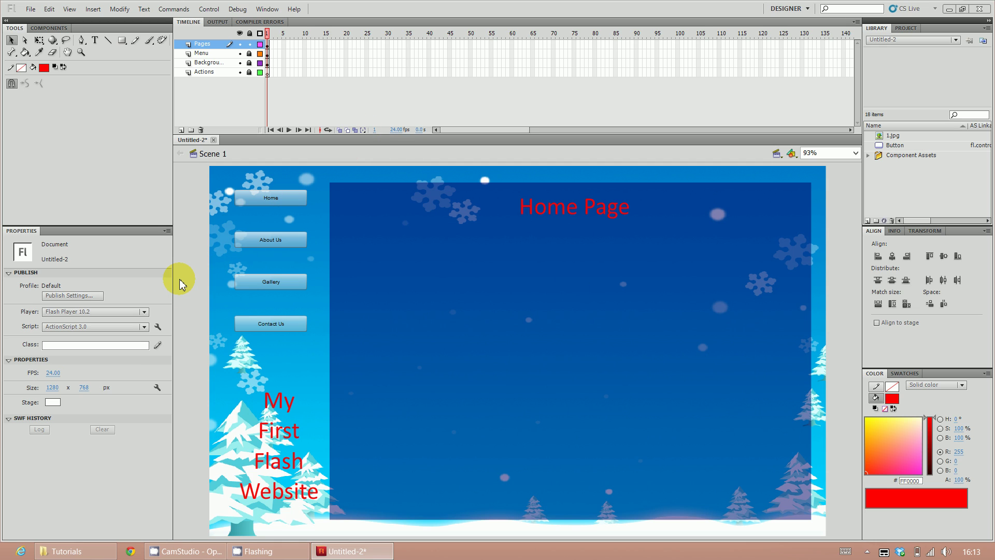
Test the movie to preview the home page layout, and close the preview
{"action": "key", "text": "ctrl+Return"}
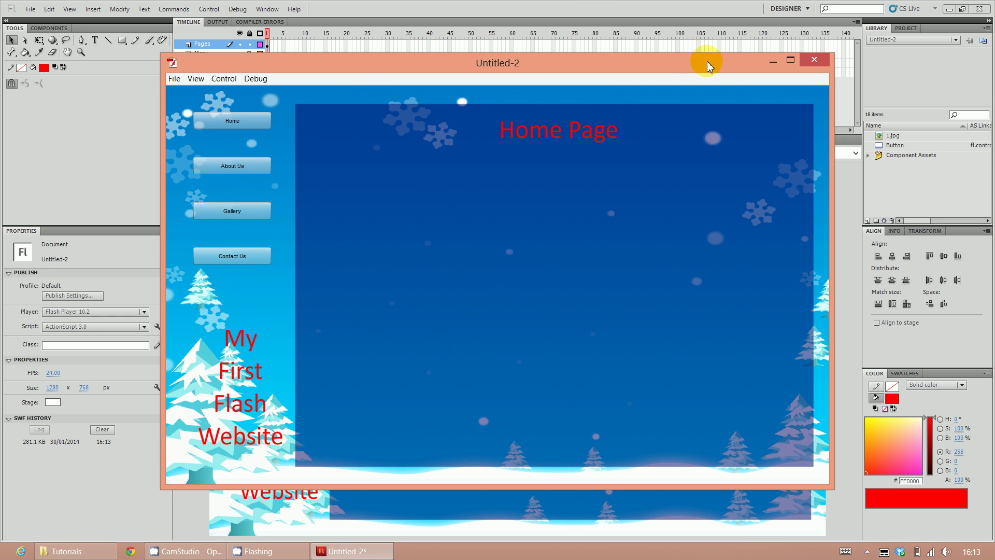
{"action": "left_click", "coordinate": [815, 60]}
{"action": "left_click", "coordinate": [541, 208]}
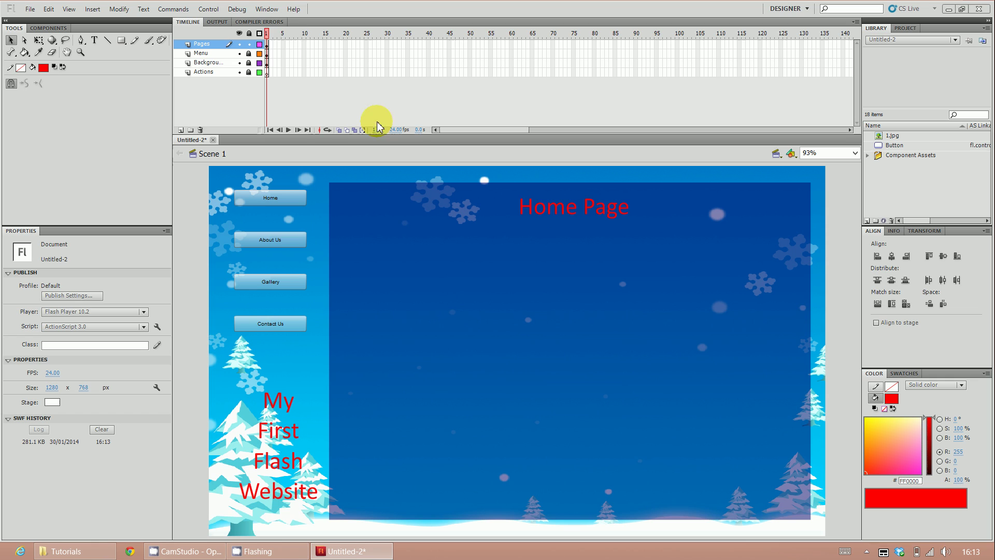
Copy frame 1 of the Pages, Menu and Background layers together
{"action": "left_click", "coordinate": [268, 44]}
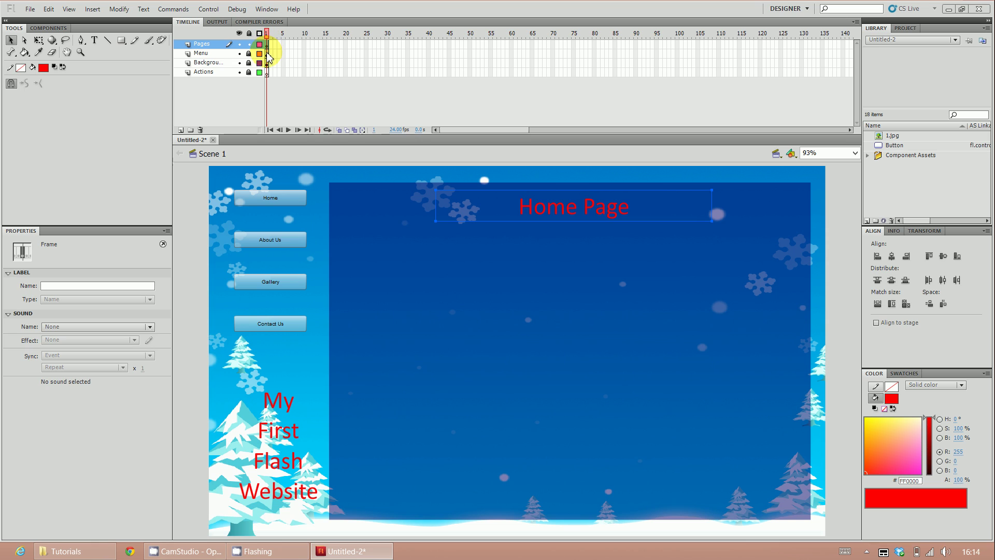
{"action": "left_click_drag", "start_coordinate": [268, 72], "coordinate": [267, 45]}
{"action": "left_click", "coordinate": [268, 44]}
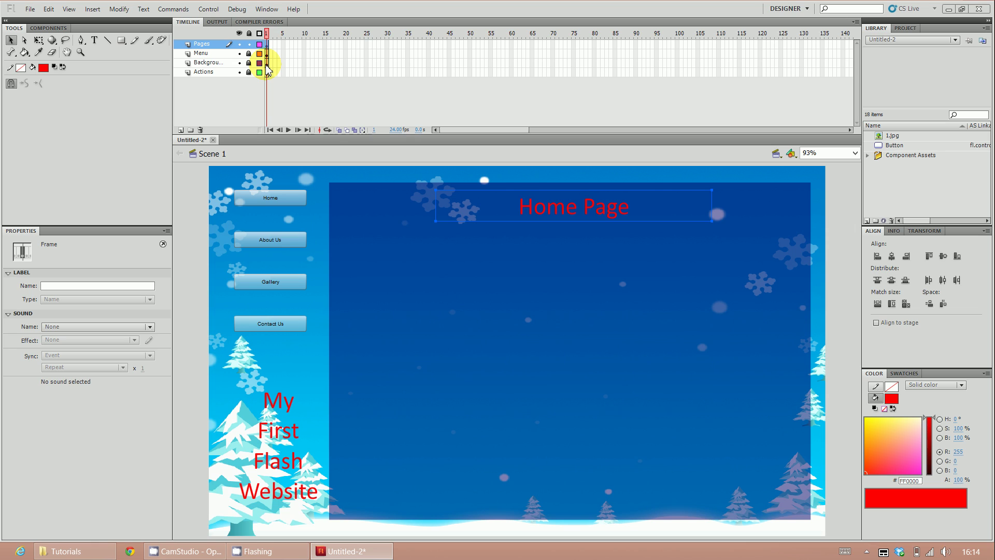
{"action": "left_click", "coordinate": [266, 63]}
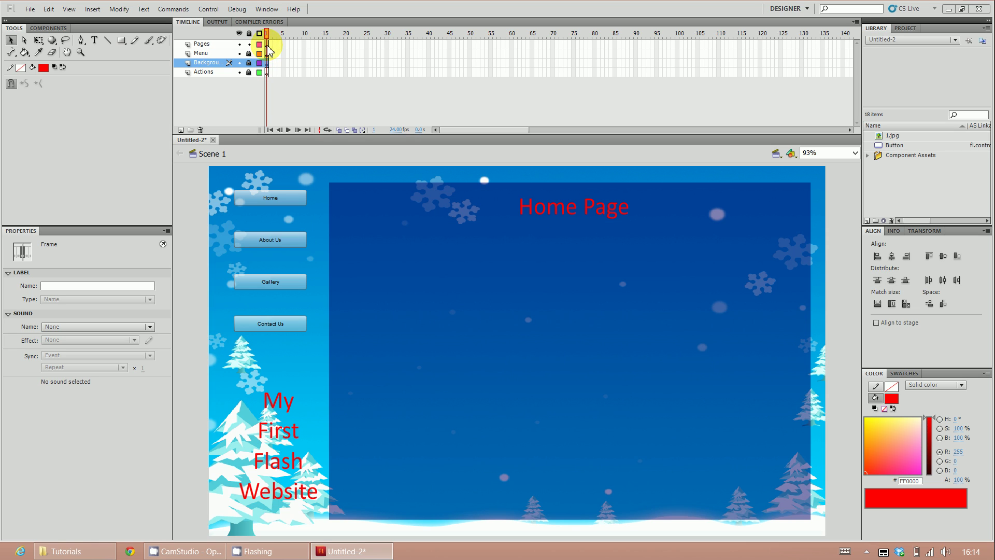
{"action": "left_click", "coordinate": [266, 44]}
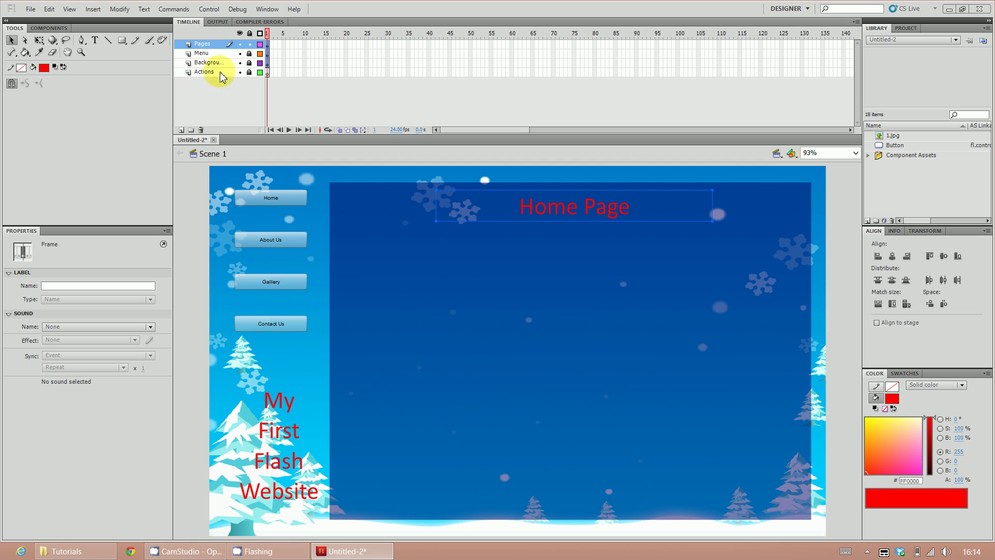
{"action": "right_click", "coordinate": [268, 65]}
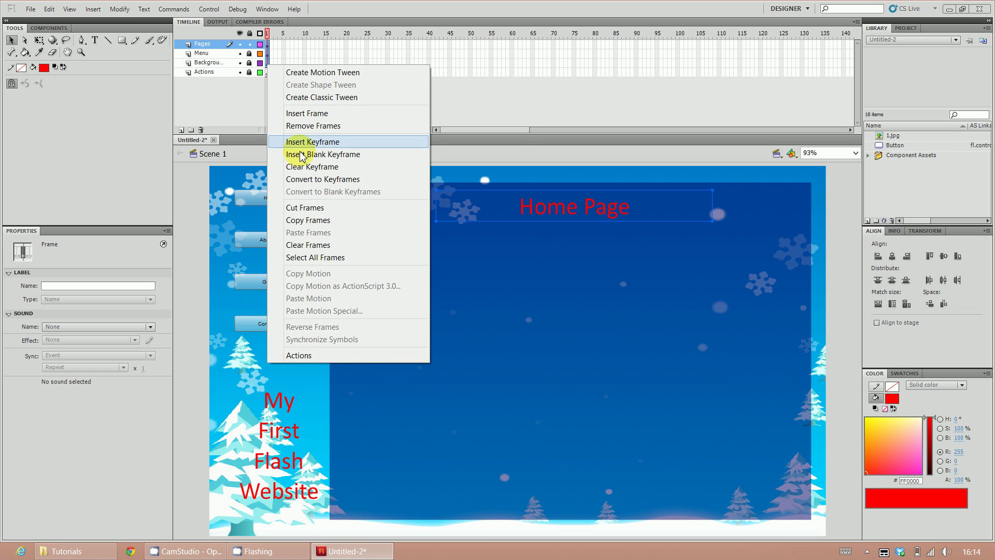
{"action": "left_click", "coordinate": [310, 221]}
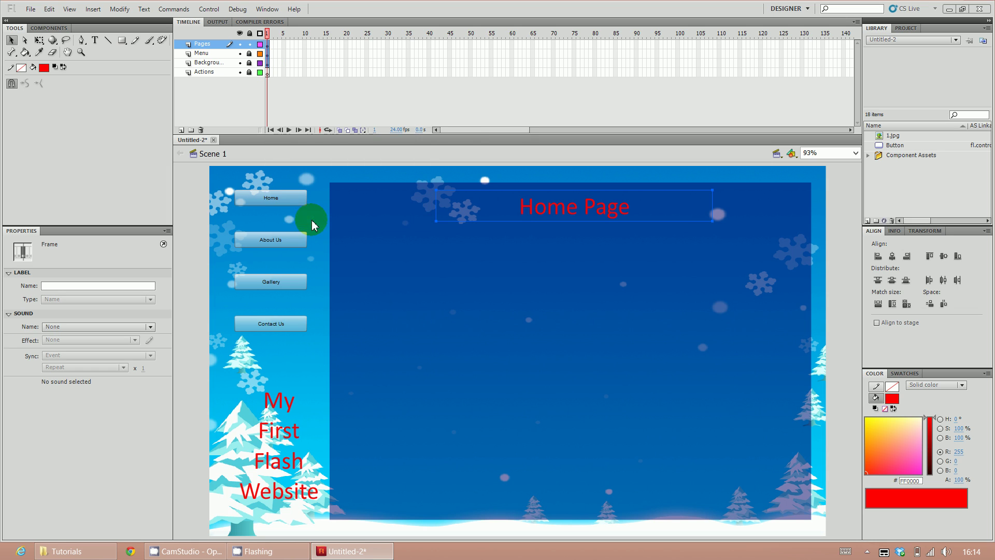
Paste the copied frames into frame 2 of the Pages, Menu and Background layers
{"action": "left_click", "coordinate": [275, 48]}
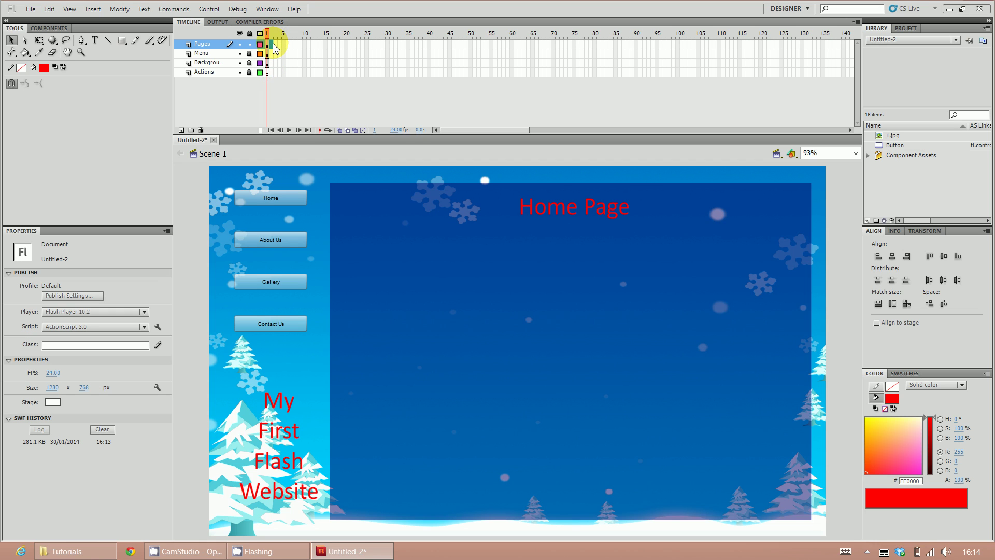
{"action": "left_click_drag", "start_coordinate": [275, 47], "coordinate": [274, 61]}
{"action": "right_click", "coordinate": [272, 62]}
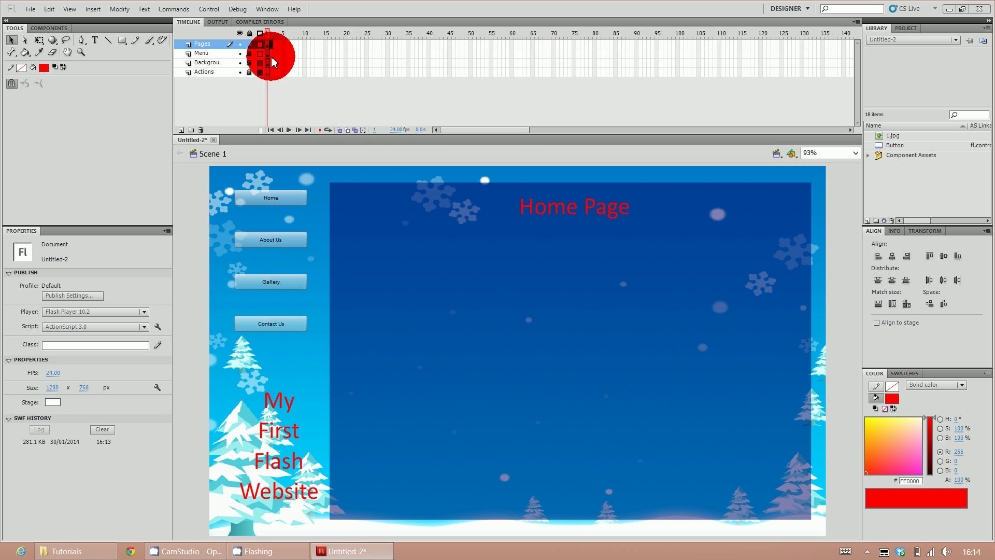
{"action": "left_click", "coordinate": [273, 62]}
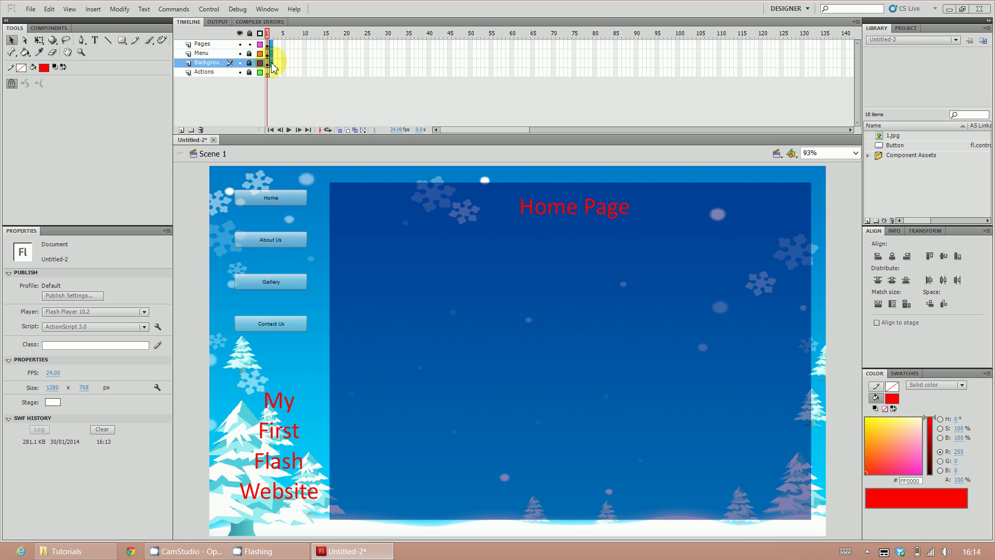
{"action": "right_click", "coordinate": [272, 63]}
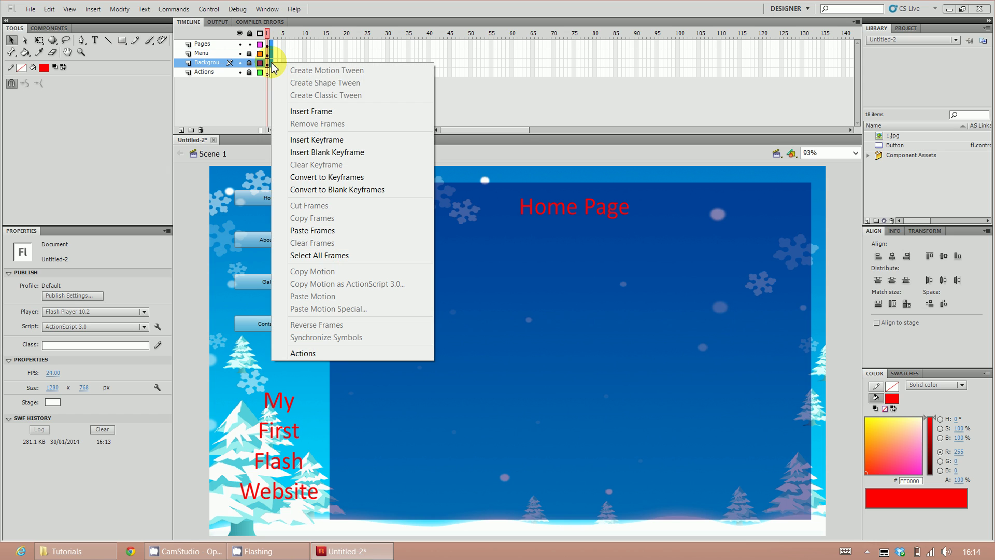
{"action": "left_click", "coordinate": [322, 230]}
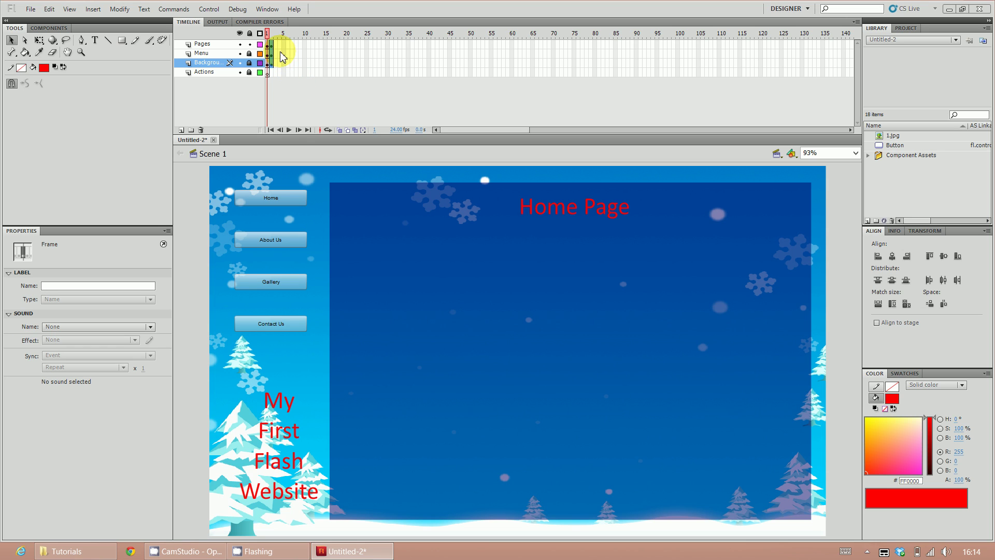
Paste the copied home page frames into frame 3 of the Pages, Menu and Background layers
{"action": "key", "text": "F6"}
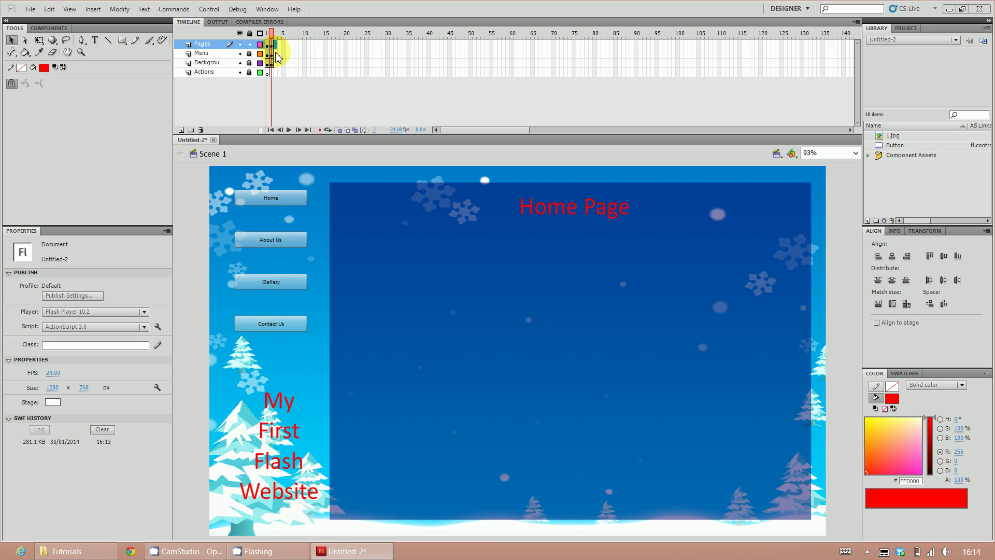
{"action": "left_click", "coordinate": [276, 54]}
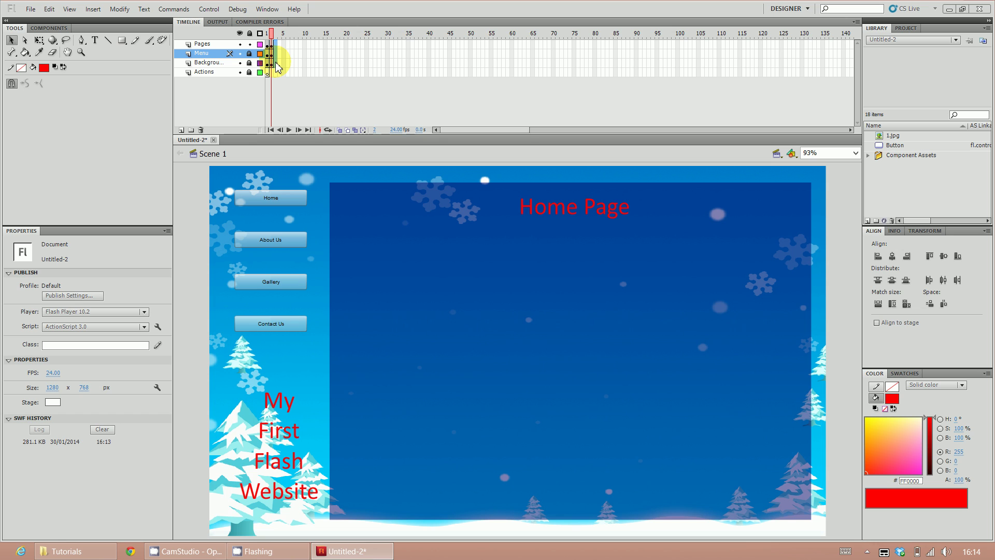
{"action": "right_click", "coordinate": [276, 62]}
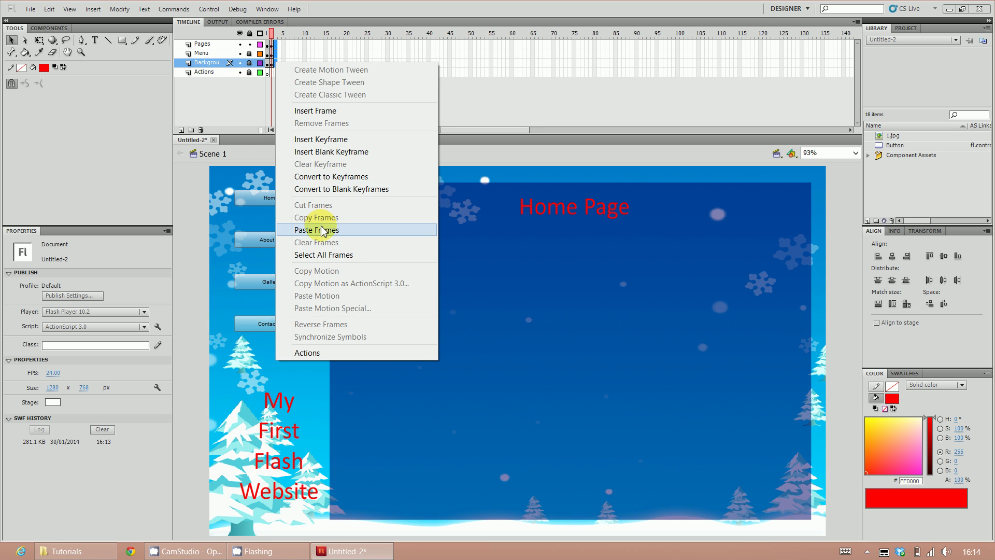
{"action": "left_click", "coordinate": [321, 230]}
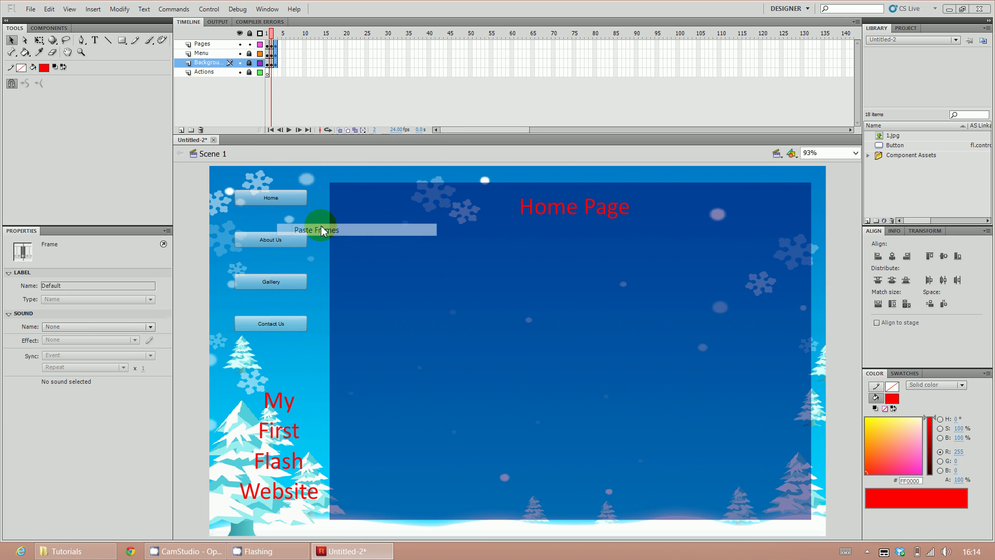
Paste the copied home page frames into frame 4 of the Pages, Menu and Background layers
{"action": "left_click", "coordinate": [278, 45]}
{"action": "right_click", "coordinate": [279, 64]}
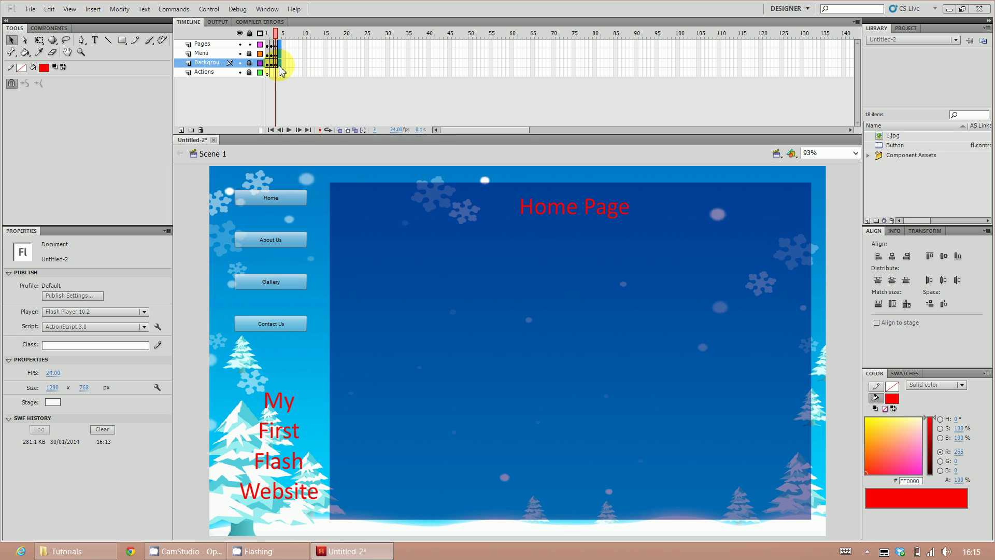
{"action": "left_click", "coordinate": [321, 233]}
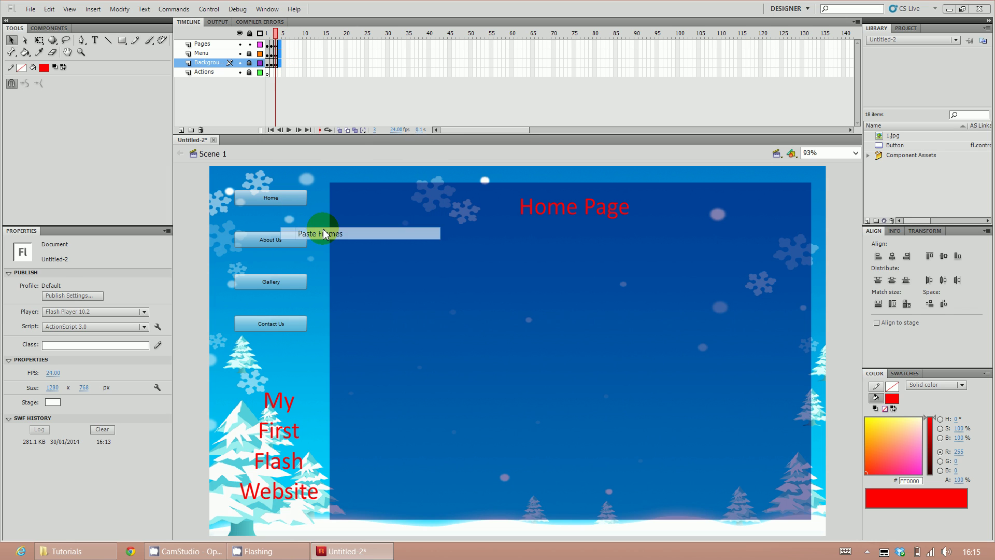
Replace the page heading text on frame 2 of the Pages layer with "About Us"
{"action": "left_click", "coordinate": [268, 45]}
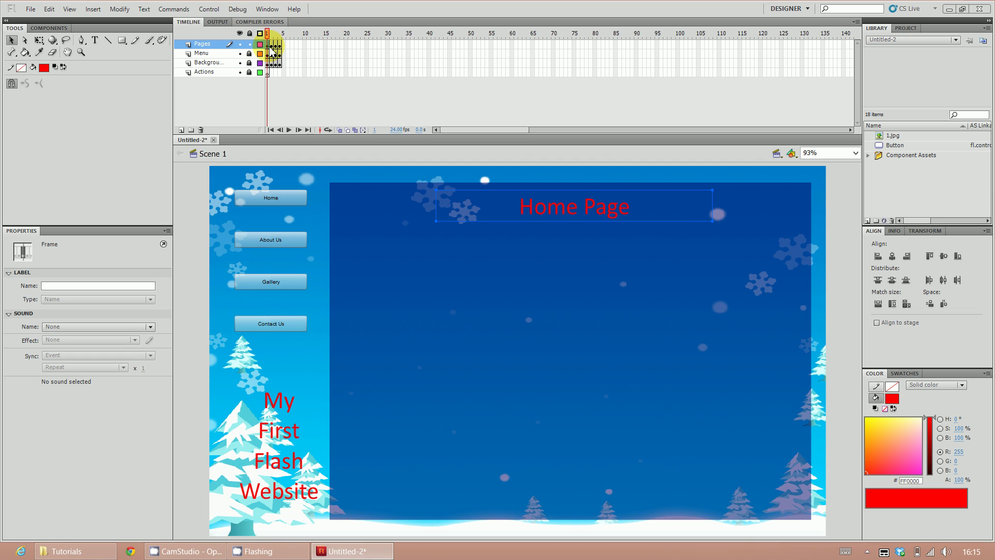
{"action": "left_click", "coordinate": [271, 45]}
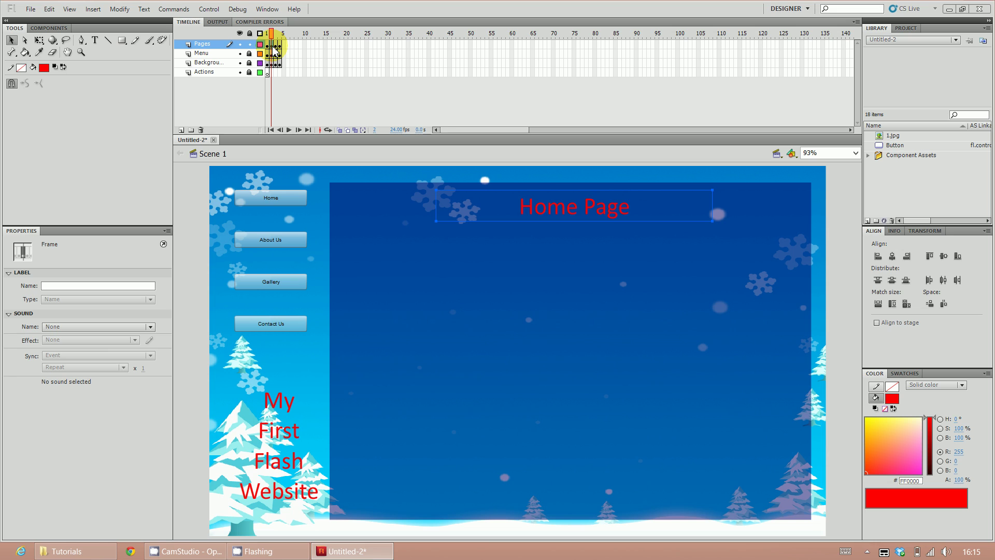
{"action": "double_click", "coordinate": [609, 203]}
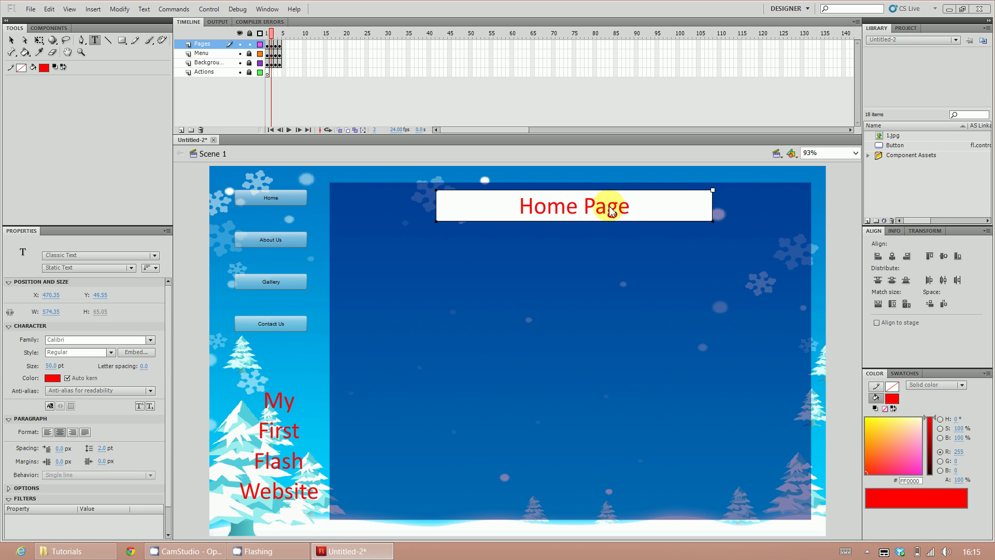
{"action": "key", "text": "BackSpace"}
{"action": "key", "text": "BackSpace"}
{"action": "key", "text": "BackSpace"}
{"action": "key", "text": "BackSpace"}
{"action": "key", "text": "BackSpace"}
{"action": "key", "text": "BackSpace"}
{"action": "key", "text": "BackSpace"}
{"action": "key", "text": "BackSpace"}
{"action": "key", "text": "BackSpace"}
{"action": "type", "text": "About Us"}
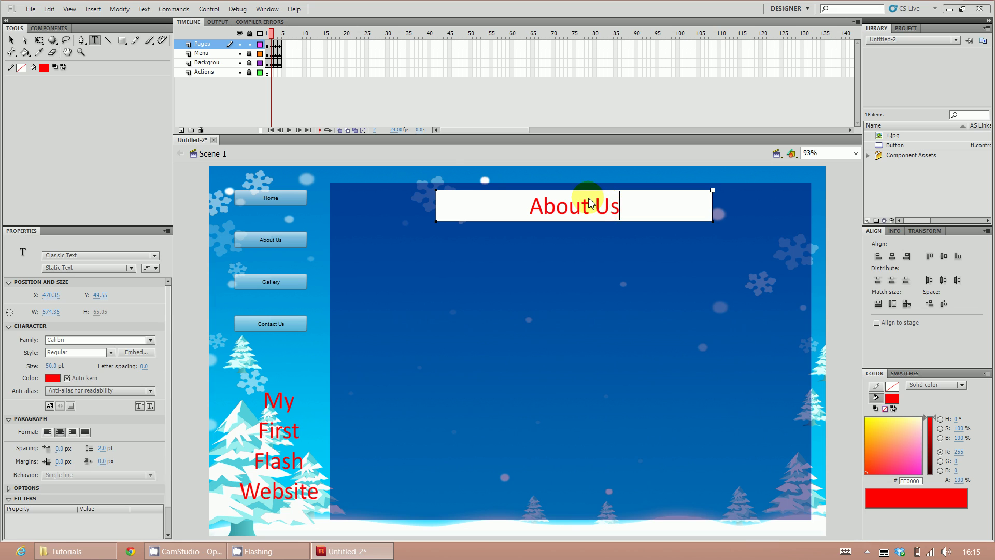
{"action": "left_click", "coordinate": [438, 89]}
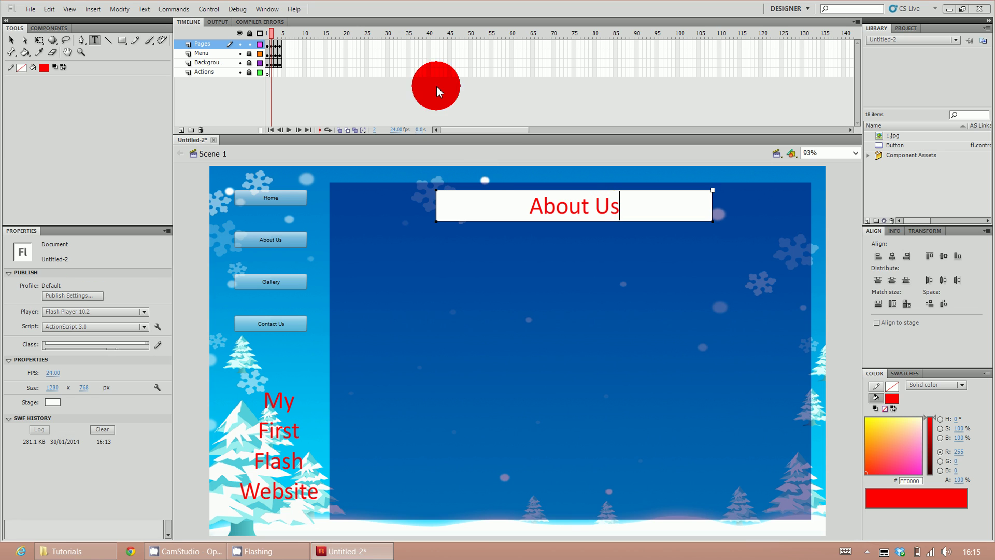
Replace the page heading text on frame 3 of the Pages layer with "Gallery"
{"action": "left_click", "coordinate": [275, 45]}
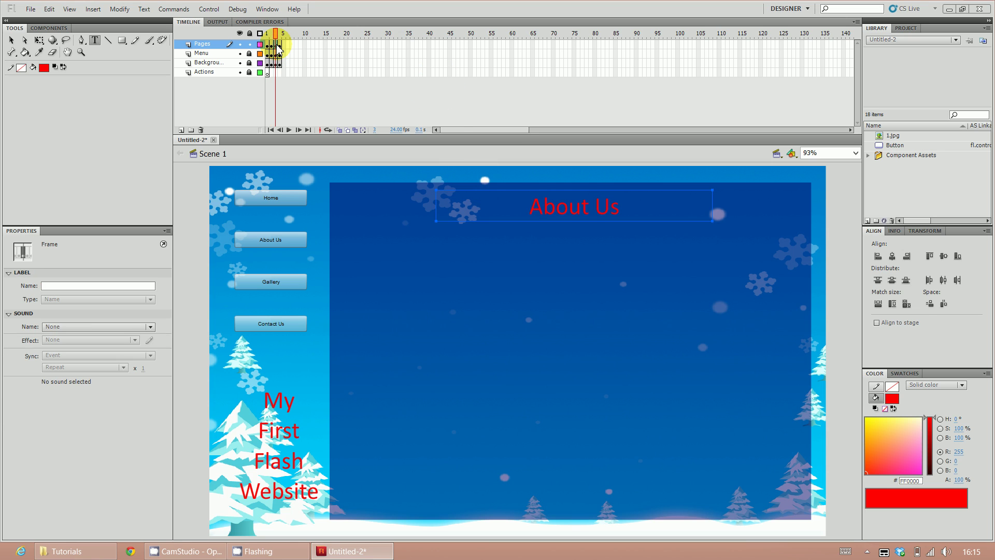
{"action": "double_click", "coordinate": [585, 208]}
{"action": "key", "text": "ctrl+a"}
{"action": "type", "text": "Gallery"}
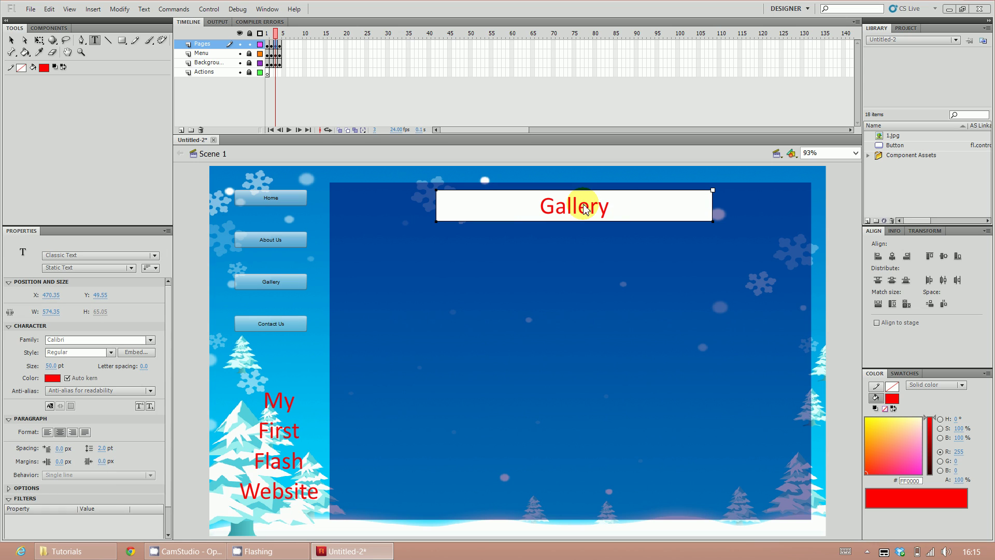
Replace the page heading text on frame 4 of the Pages layer with "Contact Us"
{"action": "left_click", "coordinate": [281, 47]}
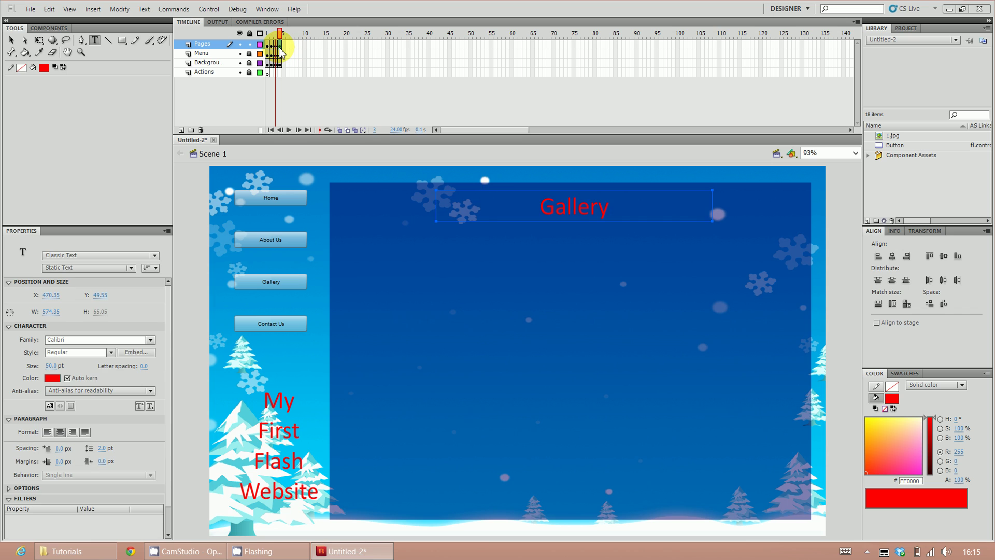
{"action": "left_click", "coordinate": [278, 47]}
{"action": "left_click", "coordinate": [606, 213]}
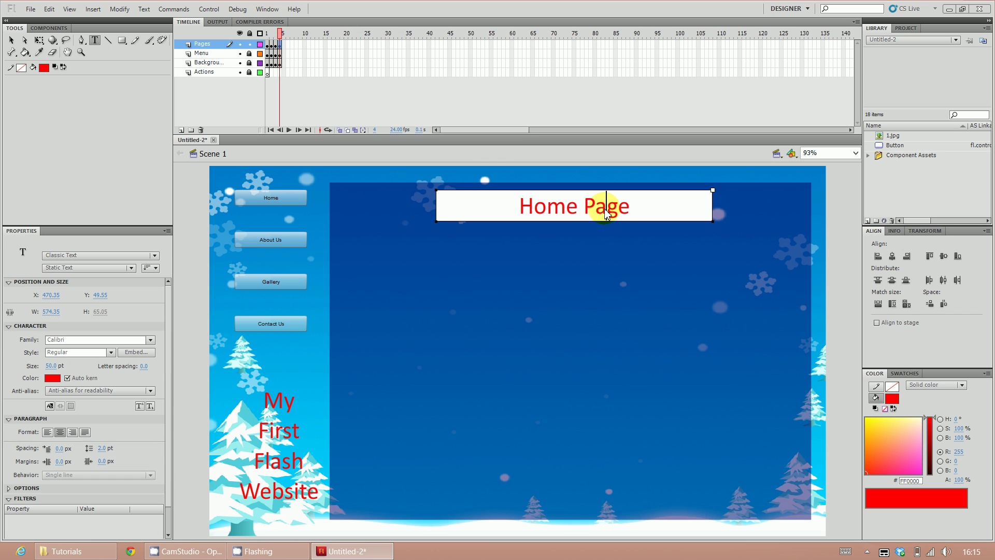
{"action": "left_click_drag", "start_coordinate": [628, 207], "coordinate": [419, 227]}
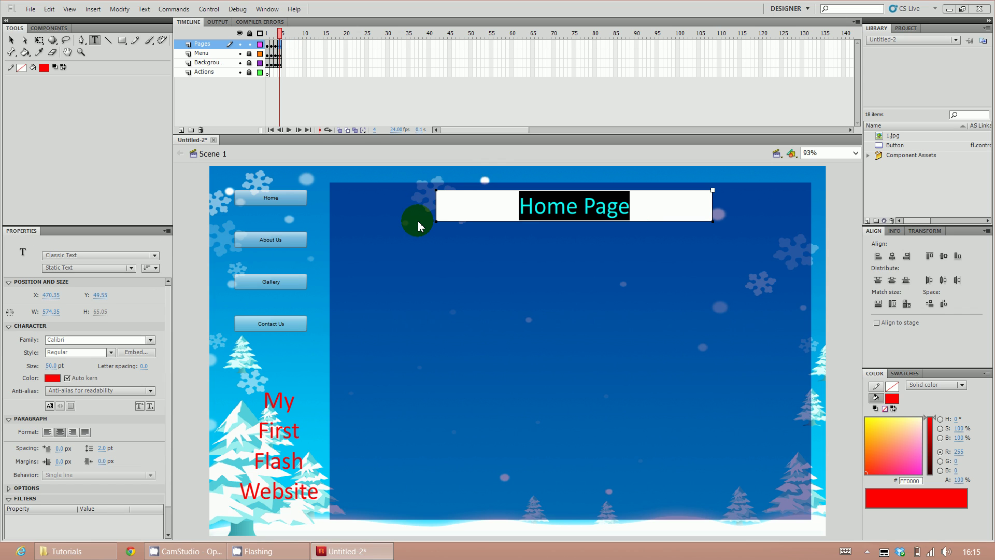
{"action": "type", "text": "Contact Us"}
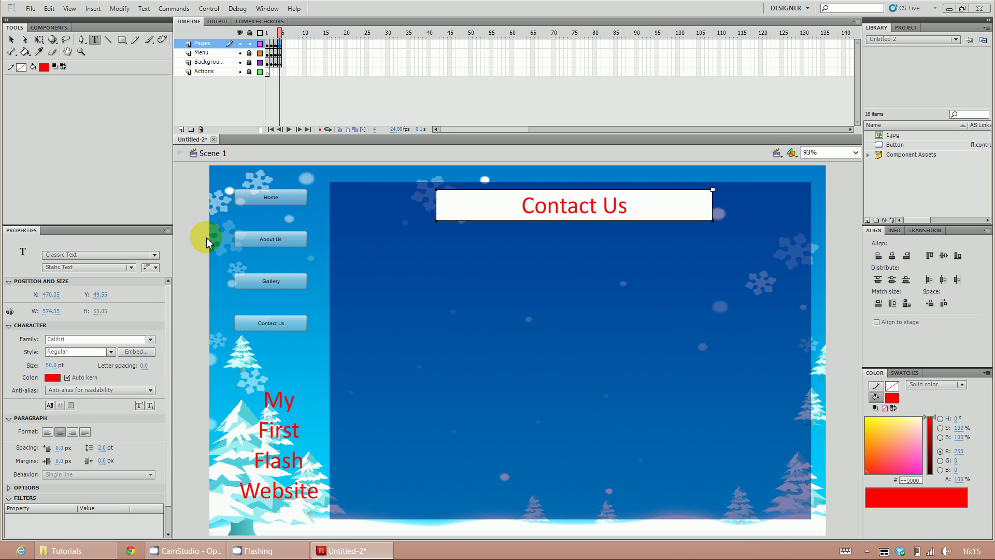
Test the movie to preview how the four page frames play, and close the preview
{"action": "key", "text": "ctrl+Return"}
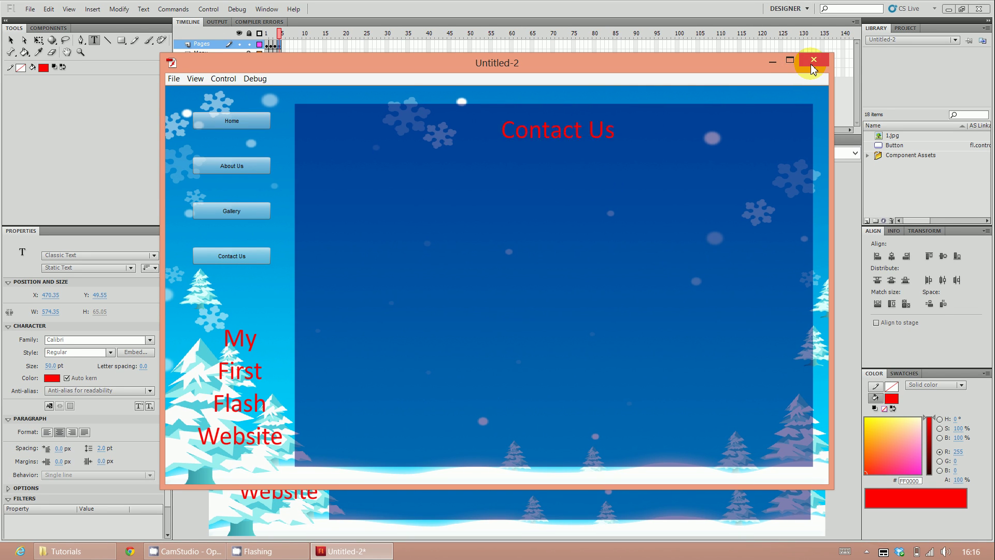
{"action": "left_click", "coordinate": [812, 67]}
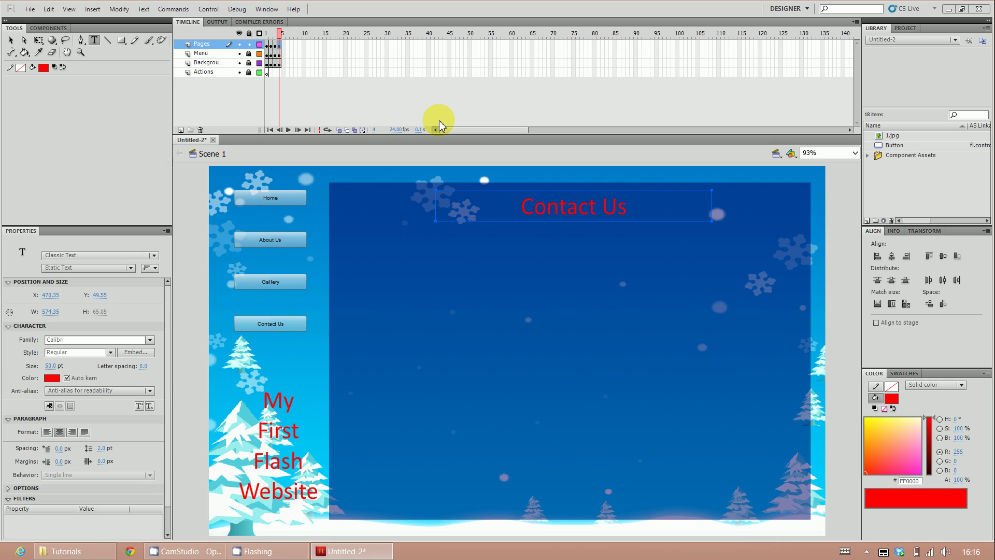
{"action": "left_click", "coordinate": [430, 205]}
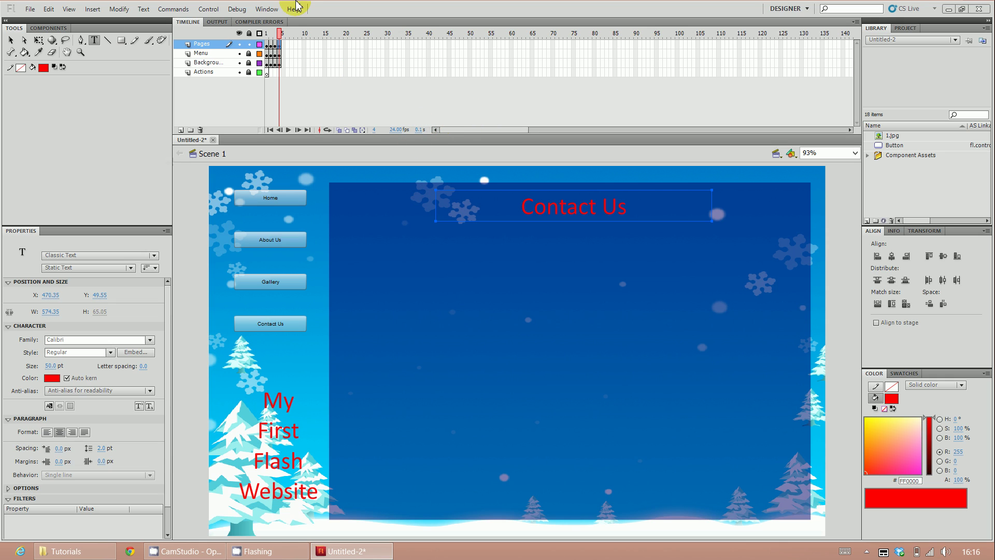
{"action": "mouse_move", "coordinate": [285, 36]}
{"action": "left_mouse_down"}
{"action": "mouse_move", "coordinate": [267, 40]}
{"action": "mouse_move", "coordinate": [284, 41]}
{"action": "left_mouse_up"}
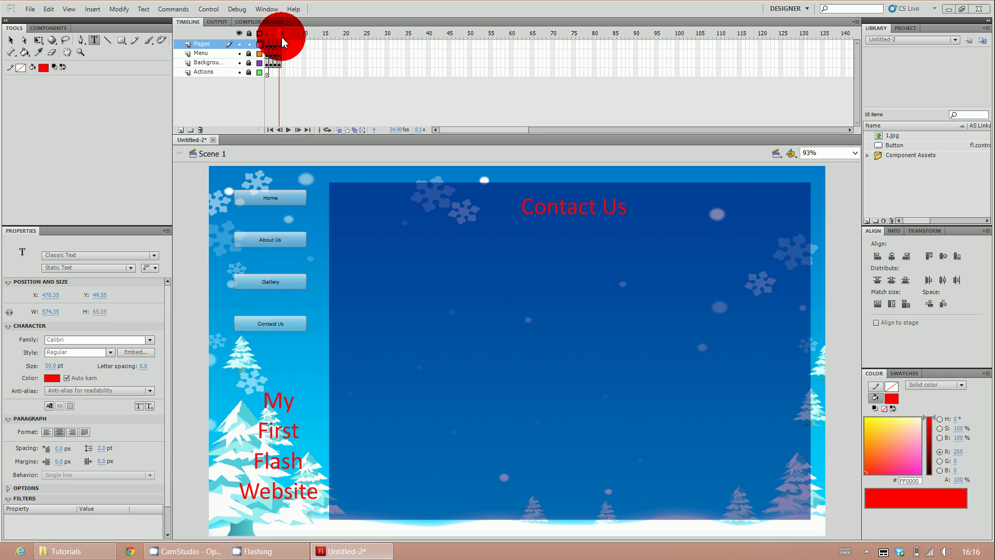
{"action": "mouse_move", "coordinate": [284, 41]}
{"action": "left_mouse_down"}
{"action": "mouse_move", "coordinate": [263, 37]}
{"action": "mouse_move", "coordinate": [264, 51]}
{"action": "mouse_move", "coordinate": [282, 45]}
{"action": "mouse_move", "coordinate": [288, 56]}
{"action": "left_mouse_up"}
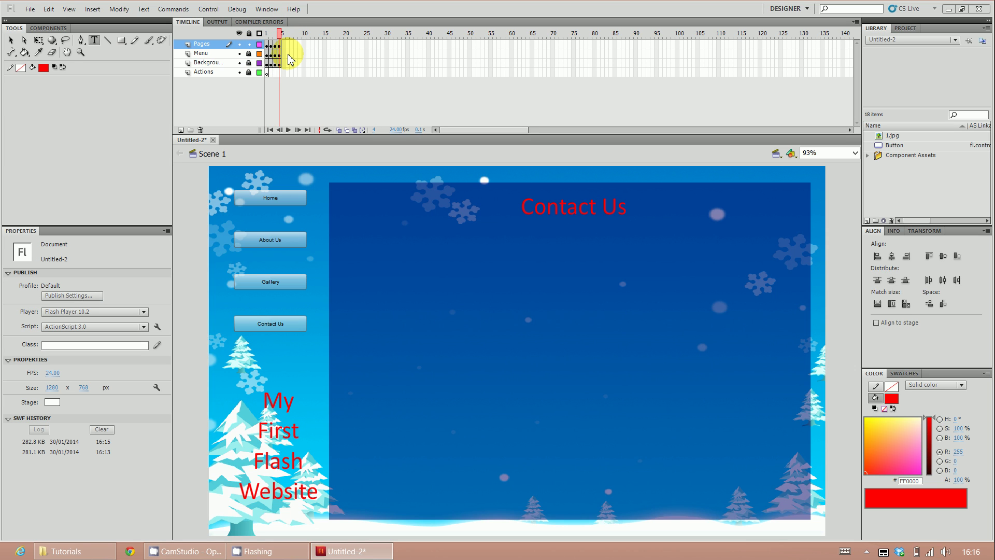
Select frame 1 of the Actions layer
{"action": "left_click", "coordinate": [268, 73]}
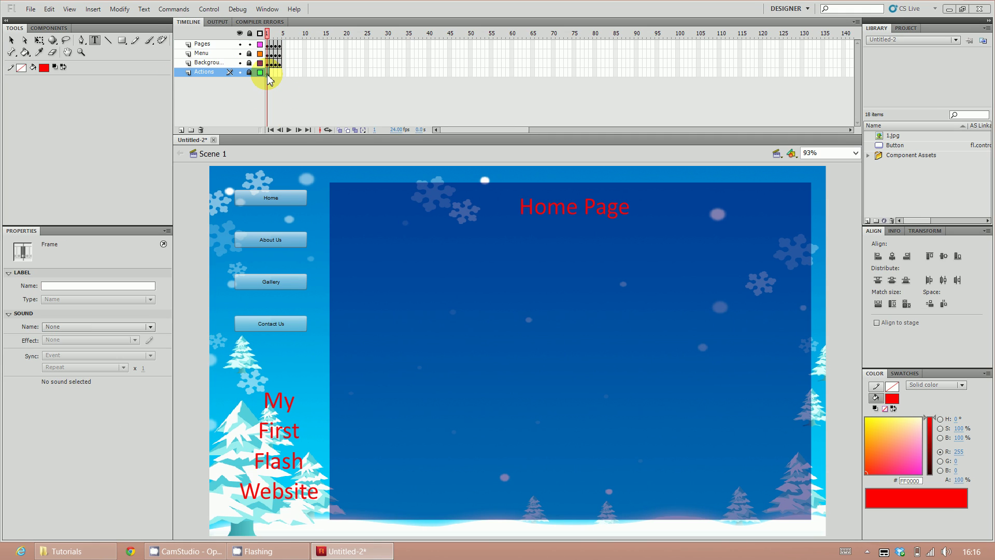